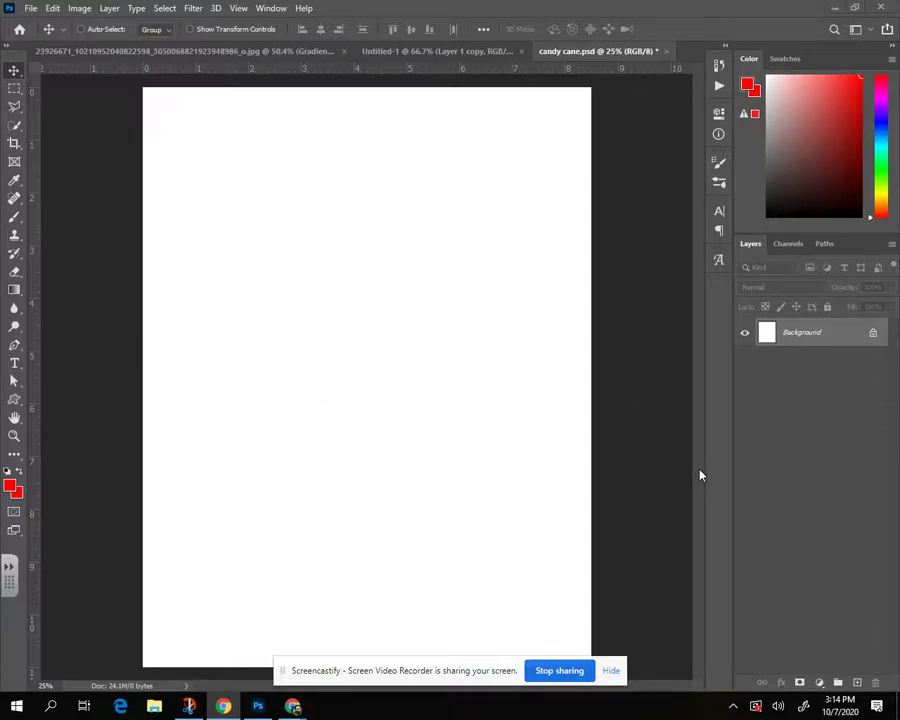
- Select the Pen tool and set its tool mode to Path
{"action": "left_click", "coordinate": [15, 346]}
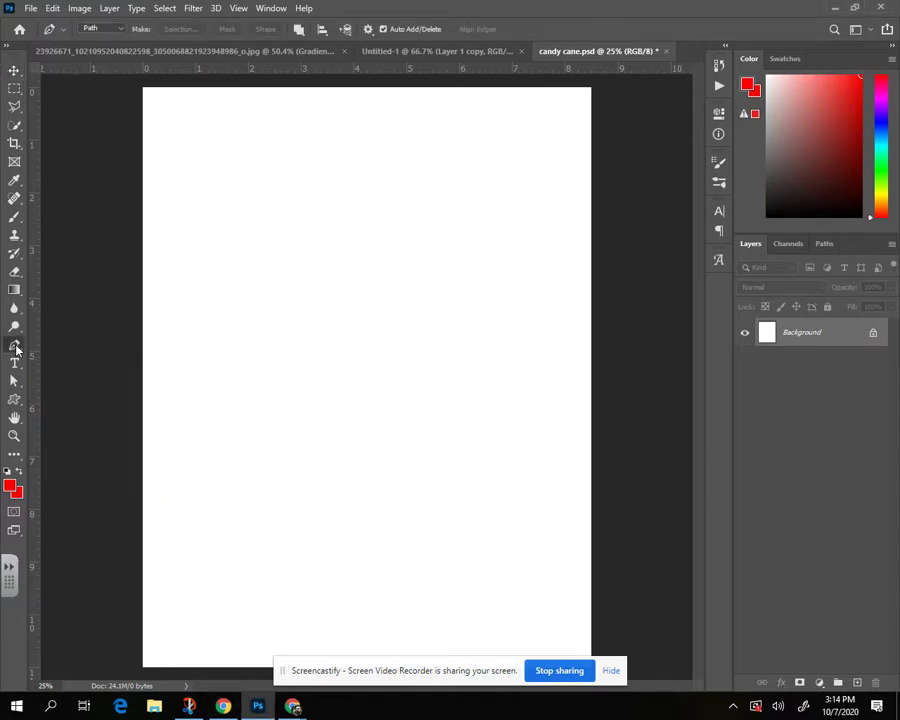
{"action": "left_click", "coordinate": [120, 30]}
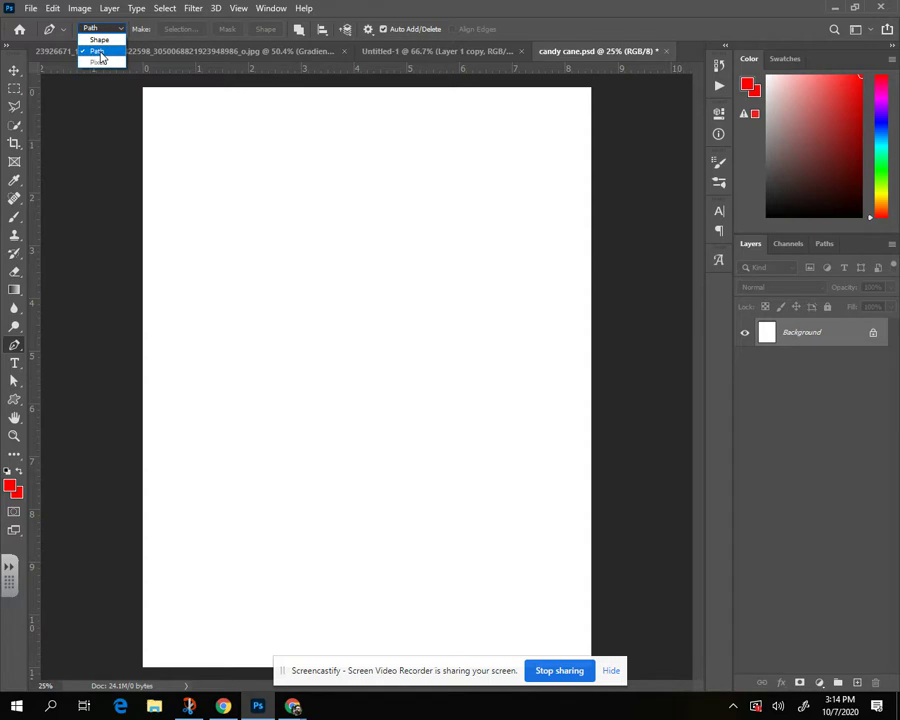
{"action": "left_click", "coordinate": [100, 54]}
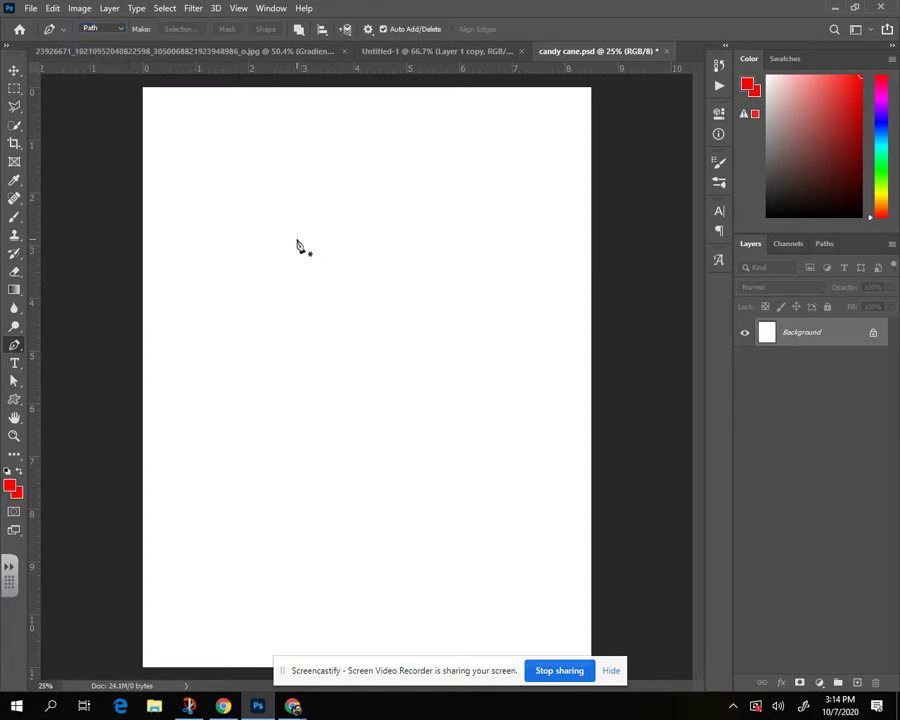
- Place anchors along the cane's outer edge from the hook tip, over the crook, to the bottom tip
{"action": "left_click_drag", "start_coordinate": [296, 240], "coordinate": [277, 258]}
{"action": "left_click", "coordinate": [253, 246]}
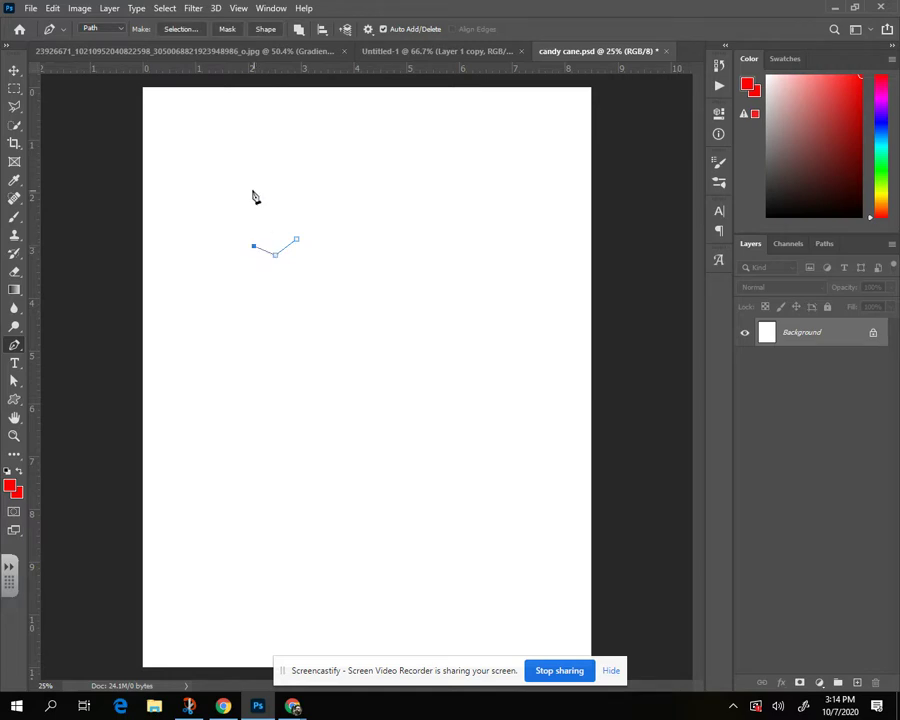
{"action": "left_click", "coordinate": [245, 182]}
{"action": "left_click", "coordinate": [346, 102]}
{"action": "left_click", "coordinate": [439, 157]}
{"action": "left_click", "coordinate": [457, 405]}
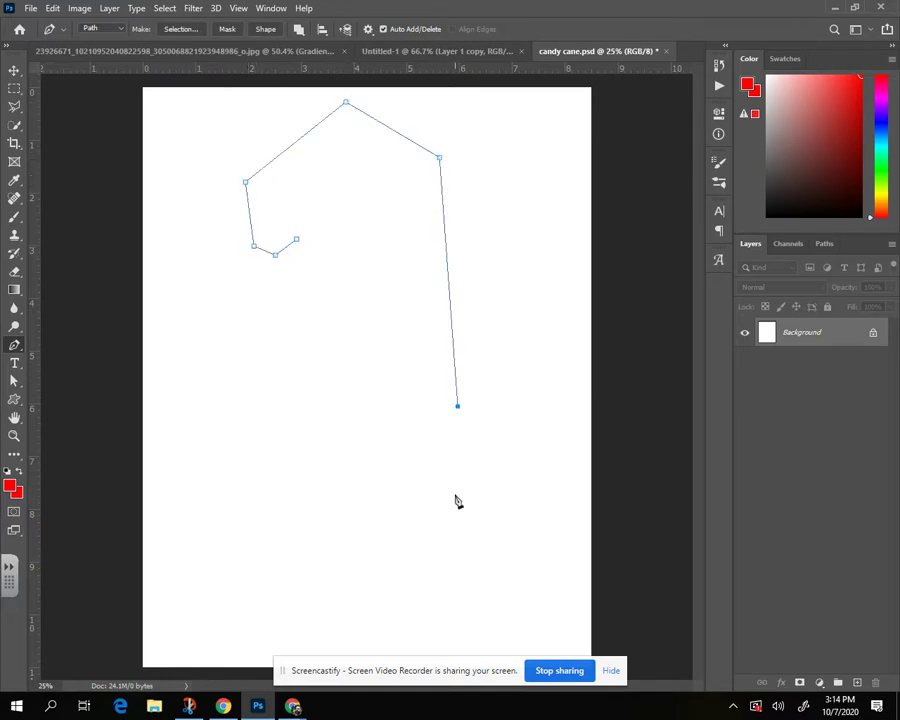
{"action": "left_click", "coordinate": [419, 625]}
{"action": "left_click", "coordinate": [398, 635]}
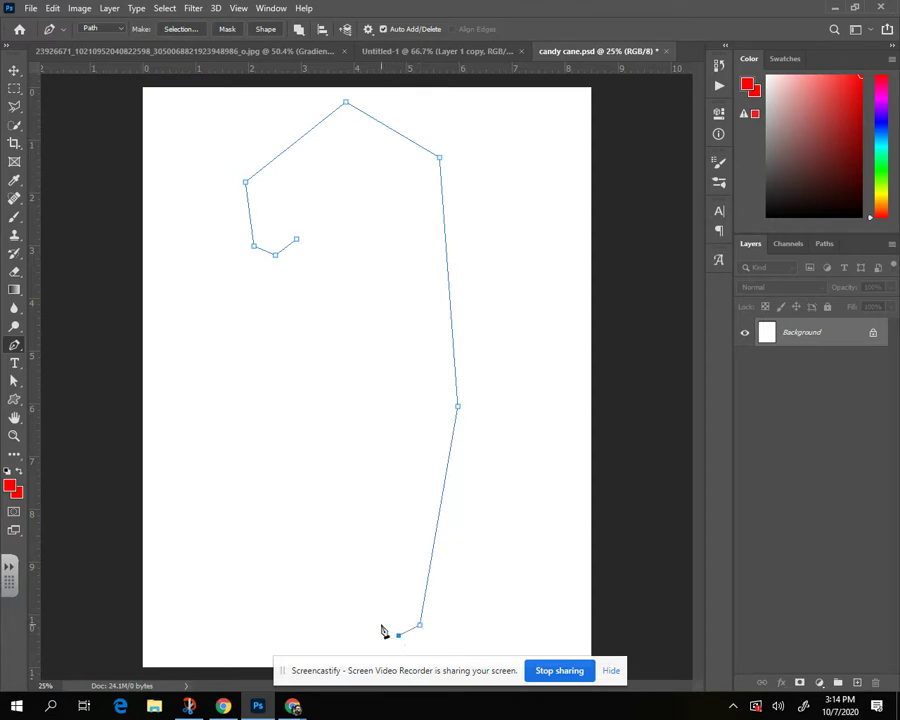
- Place anchors back up the inner edge and close the path at the hook's start
{"action": "left_click", "coordinate": [379, 624]}
{"action": "left_click", "coordinate": [409, 412]}
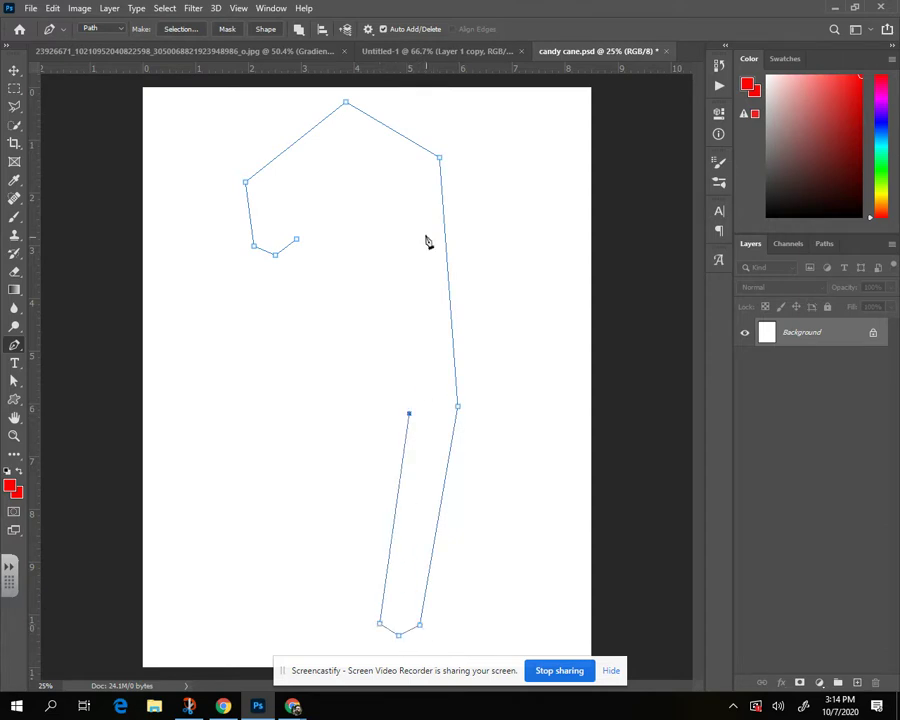
{"action": "left_click", "coordinate": [401, 184]}
{"action": "left_click", "coordinate": [346, 147]}
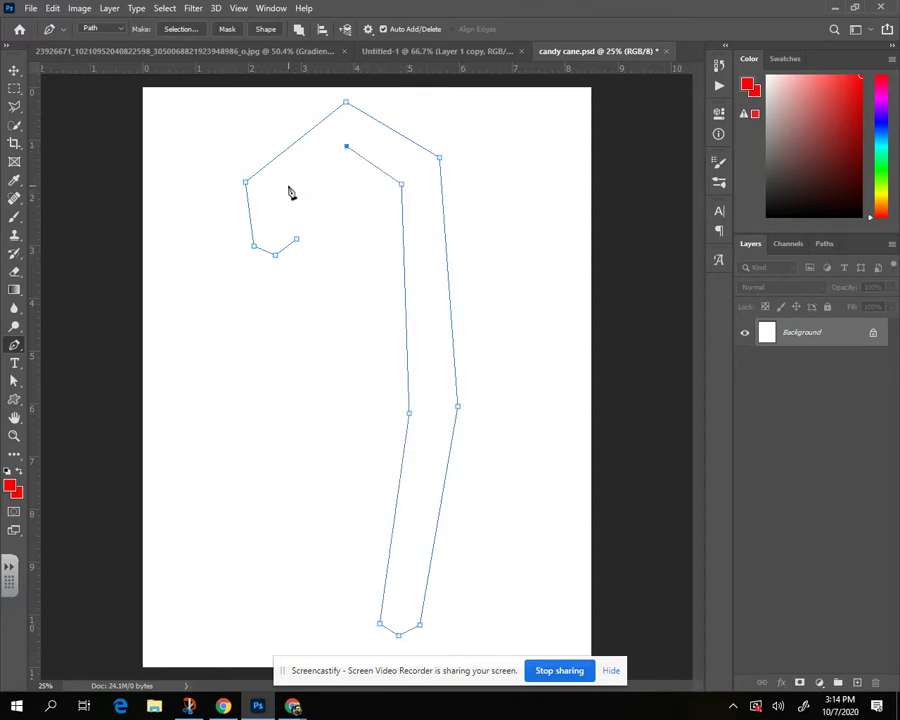
{"action": "left_click", "coordinate": [287, 185]}
{"action": "left_click", "coordinate": [297, 239]}
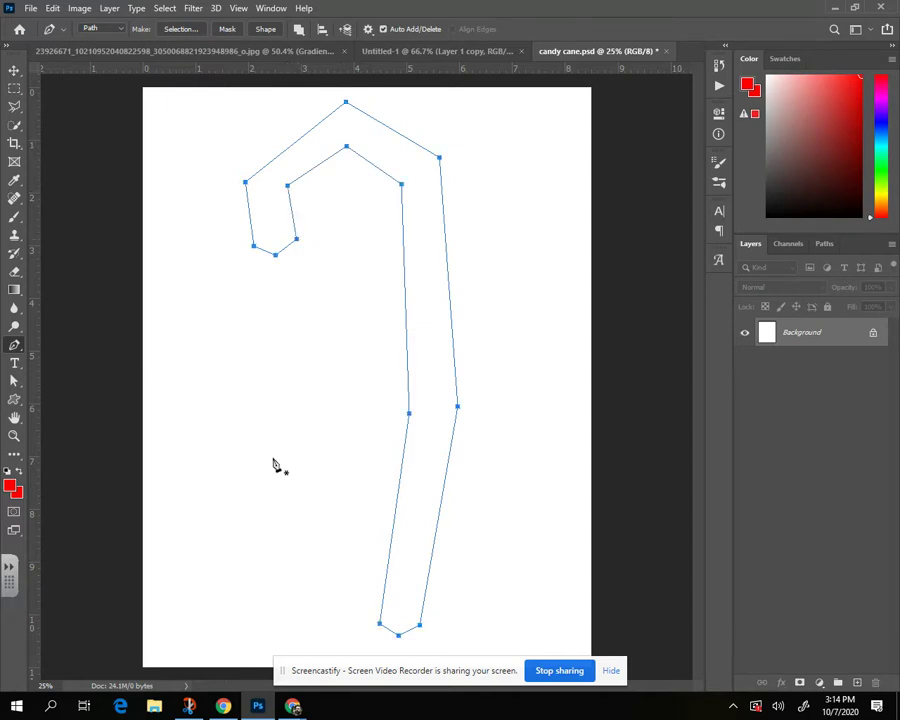
{"action": "right_click", "coordinate": [16, 345]}
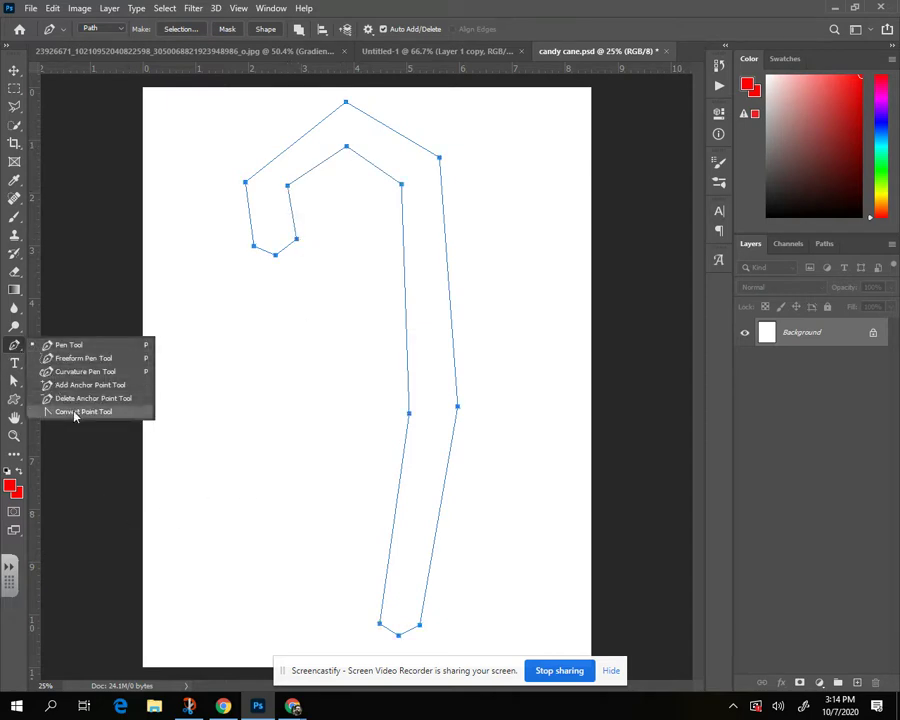
- With the Convert Point tool, curve the hook tip, crook top, shoulder, stem bends, bottom and inner hook
{"action": "left_click", "coordinate": [74, 411]}
{"action": "left_click_drag", "start_coordinate": [296, 241], "coordinate": [251, 245]}
{"action": "left_click_drag", "start_coordinate": [246, 180], "coordinate": [255, 148]}
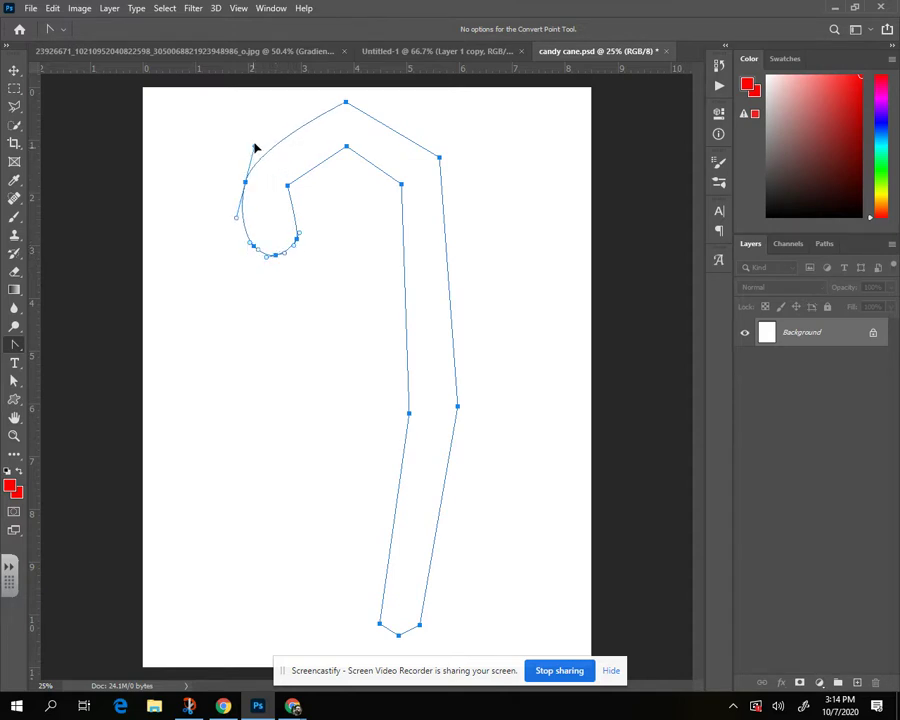
{"action": "left_click_drag", "start_coordinate": [345, 101], "coordinate": [402, 102]}
{"action": "left_click_drag", "start_coordinate": [441, 158], "coordinate": [445, 192]}
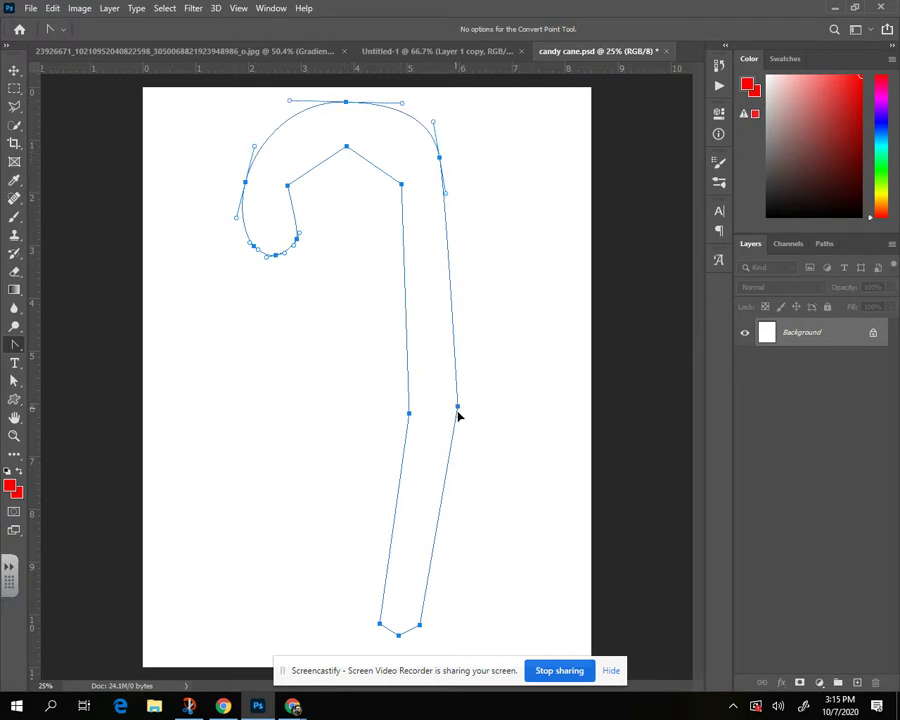
{"action": "left_click_drag", "start_coordinate": [457, 408], "coordinate": [456, 443]}
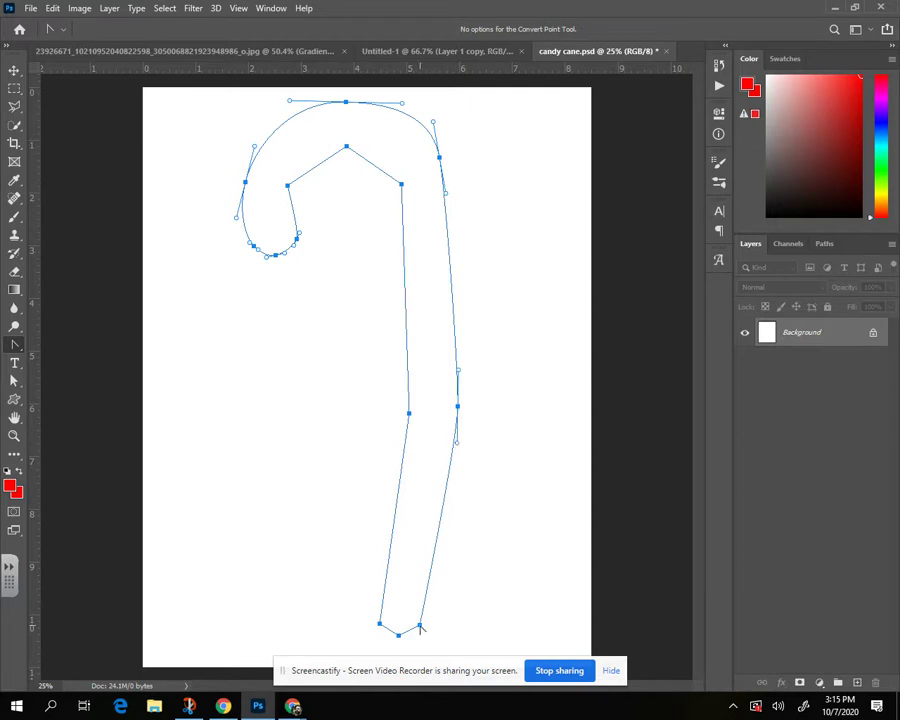
{"action": "left_click_drag", "start_coordinate": [420, 626], "coordinate": [375, 617]}
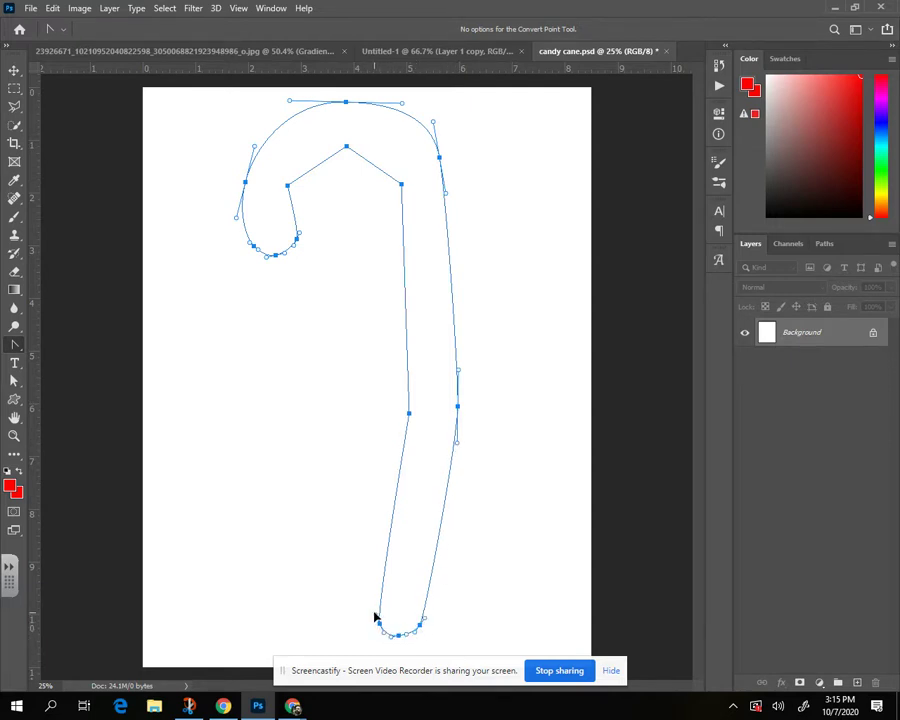
{"action": "left_click_drag", "start_coordinate": [408, 413], "coordinate": [413, 362]}
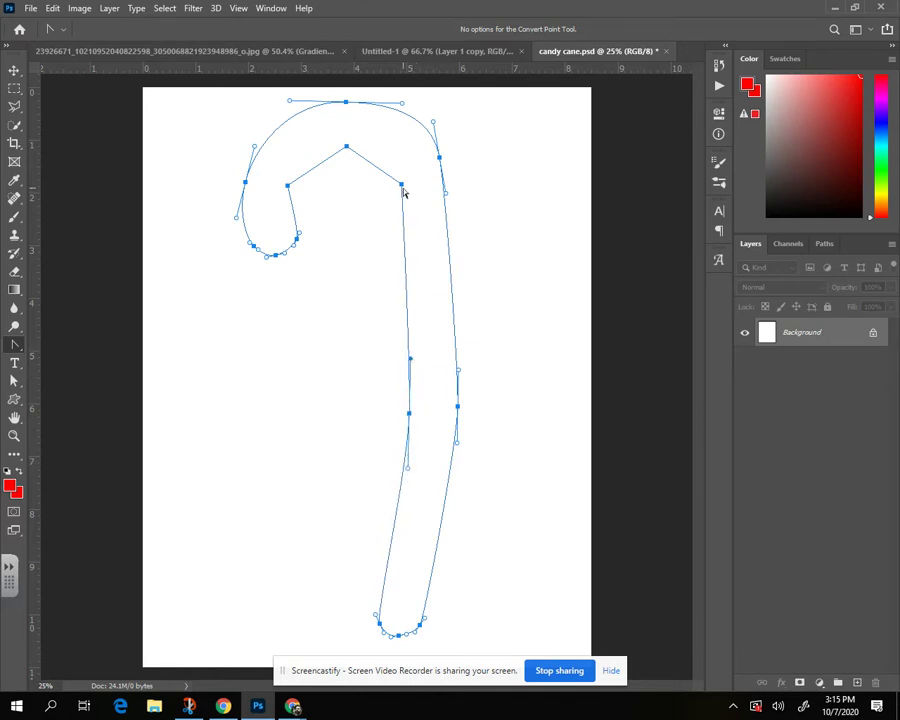
{"action": "left_click_drag", "start_coordinate": [402, 185], "coordinate": [327, 152]}
{"action": "left_click_drag", "start_coordinate": [288, 186], "coordinate": [288, 210]}
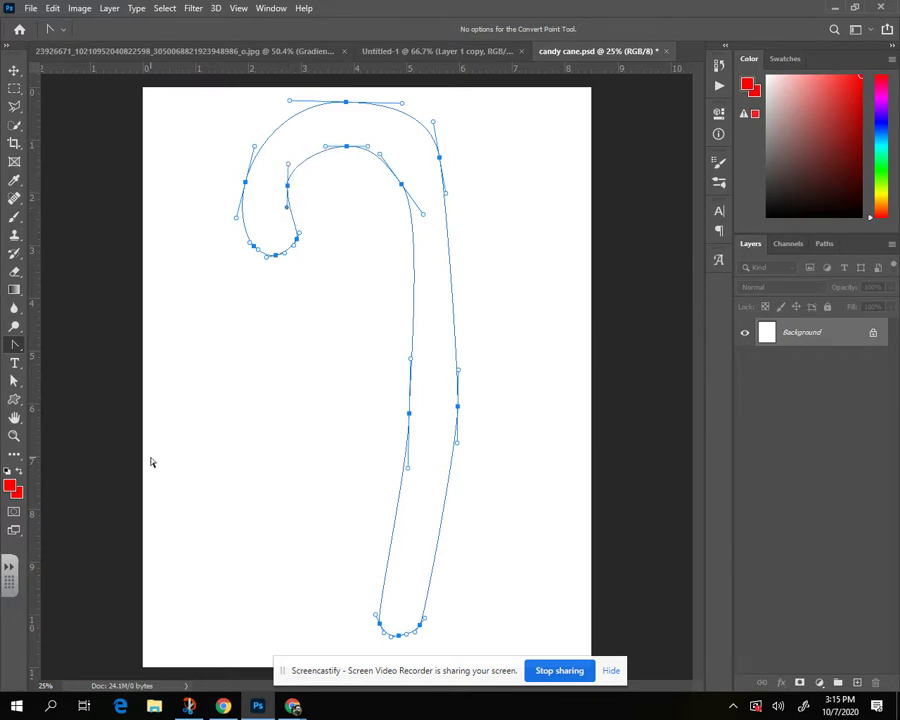
{"action": "left_click", "coordinate": [14, 345]}
- Shift the whole candy-cane path slightly left with the Path Selection tool
{"action": "left_click", "coordinate": [14, 380]}
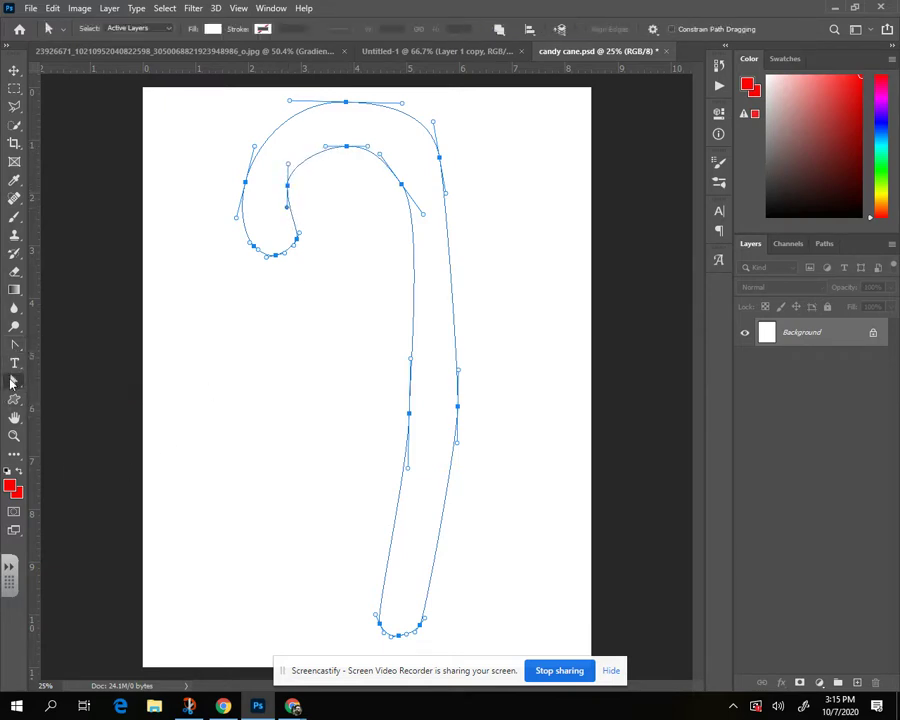
{"action": "right_click", "coordinate": [14, 380]}
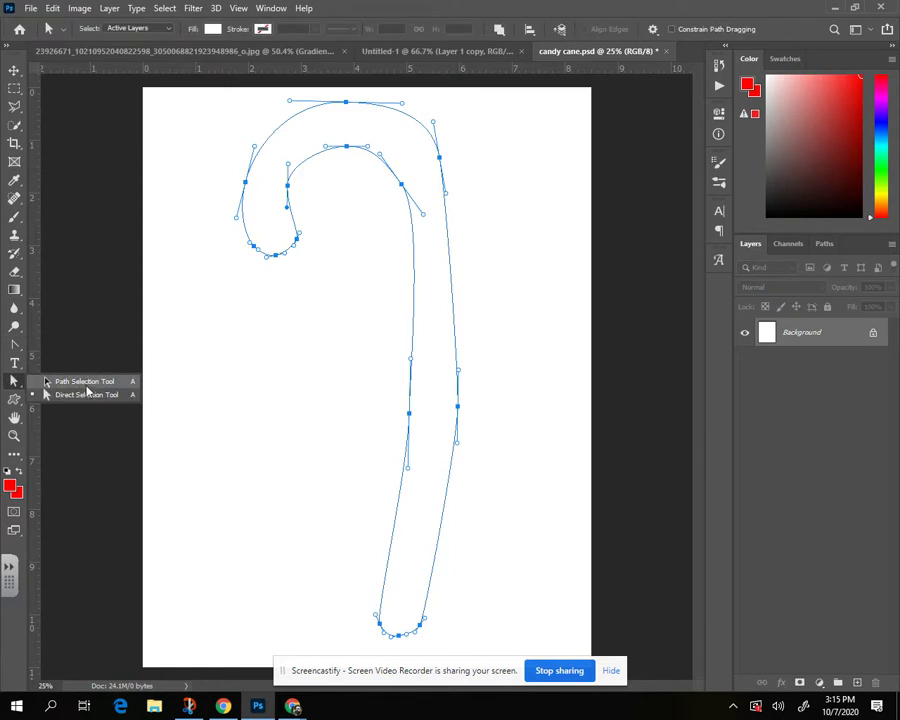
{"action": "left_click", "coordinate": [85, 382]}
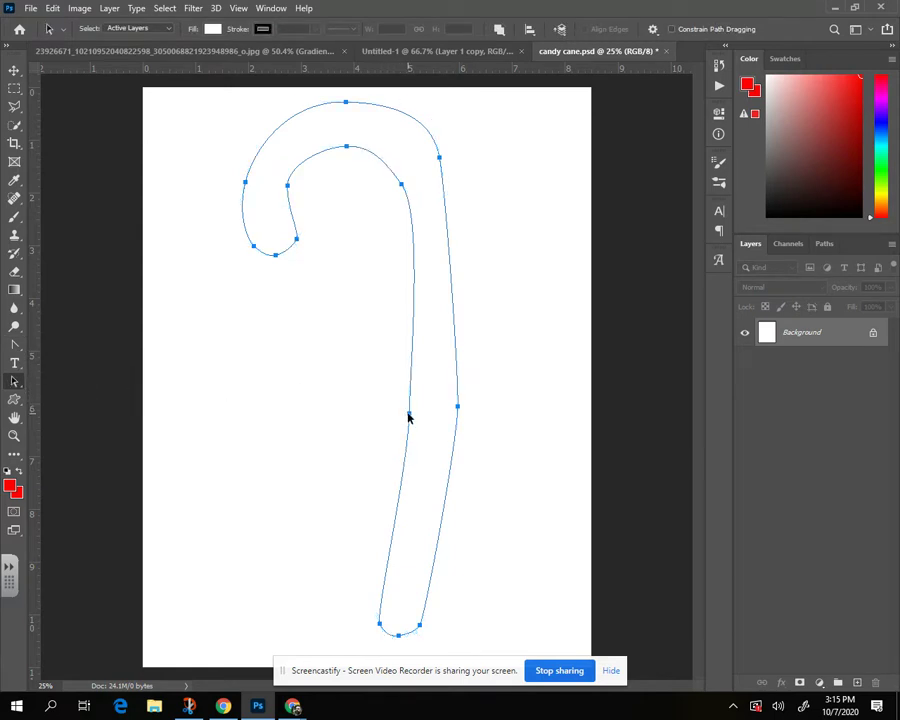
{"action": "mouse_move", "coordinate": [409, 418]}
{"action": "left_mouse_down"}
{"action": "mouse_move", "coordinate": [368, 420]}
{"action": "mouse_move", "coordinate": [408, 426]}
{"action": "mouse_move", "coordinate": [396, 422]}
{"action": "left_mouse_up"}
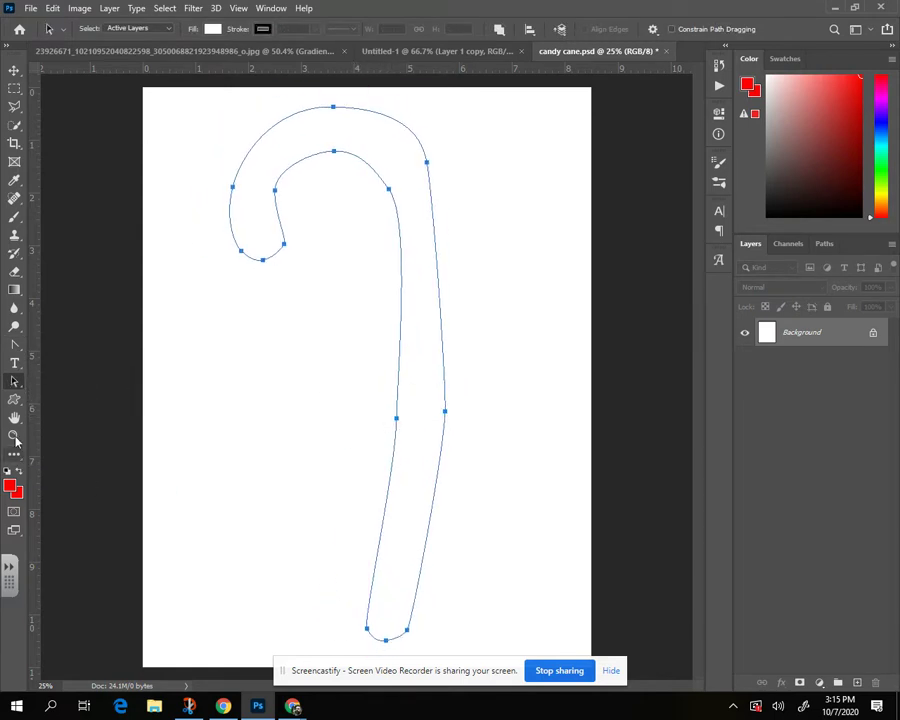
- Using Direct Selection, tighten the crook curve and reshape the hook's inner and outer curves
{"action": "right_click", "coordinate": [14, 378]}
{"action": "left_click", "coordinate": [84, 396]}
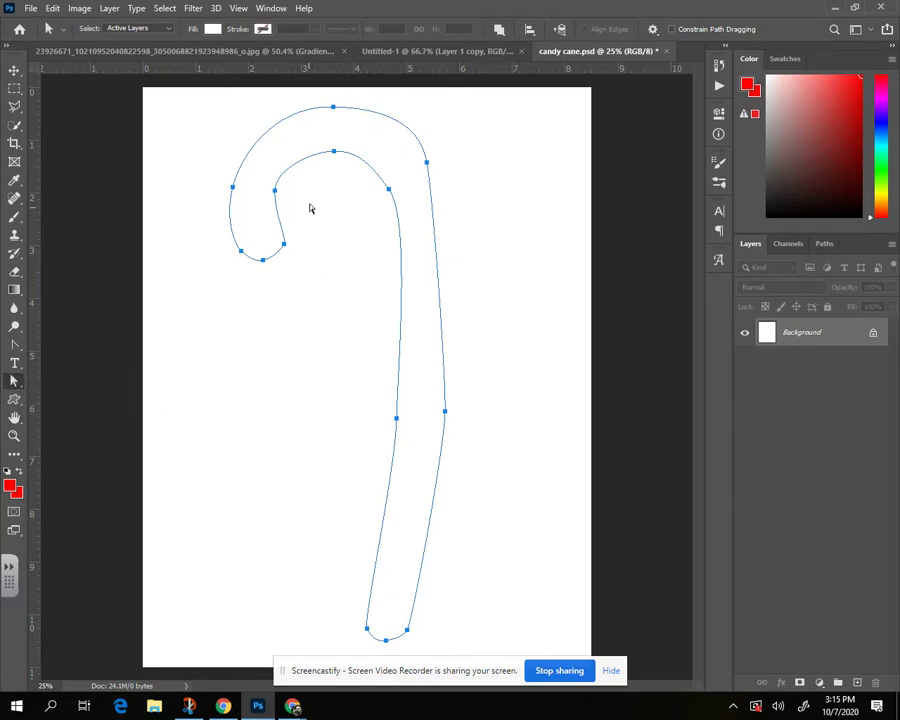
{"action": "left_click_drag", "start_coordinate": [370, 180], "coordinate": [438, 181]}
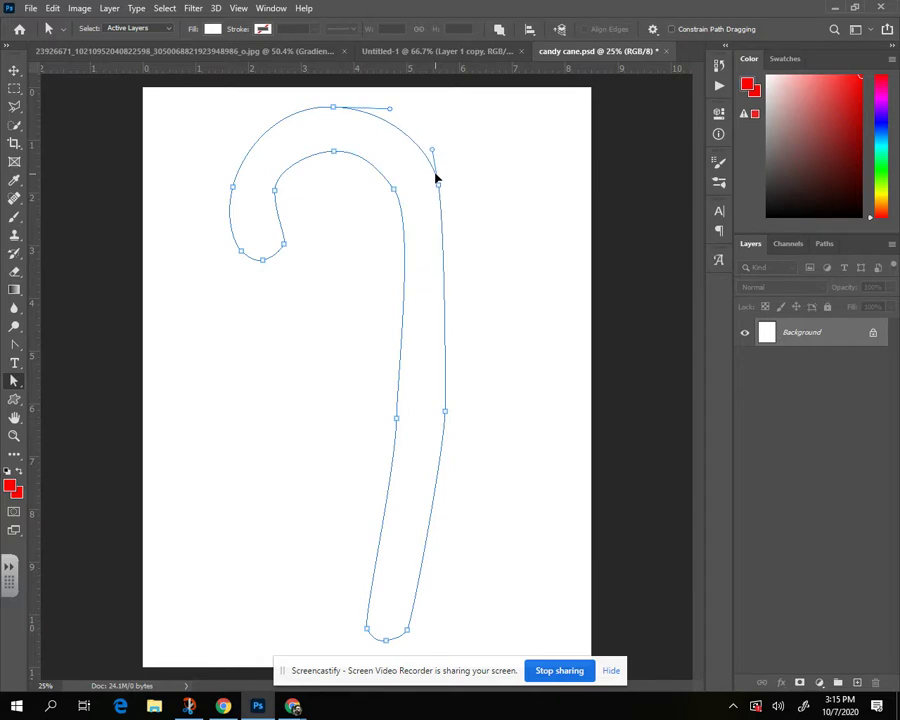
{"action": "left_click_drag", "start_coordinate": [389, 109], "coordinate": [387, 110]}
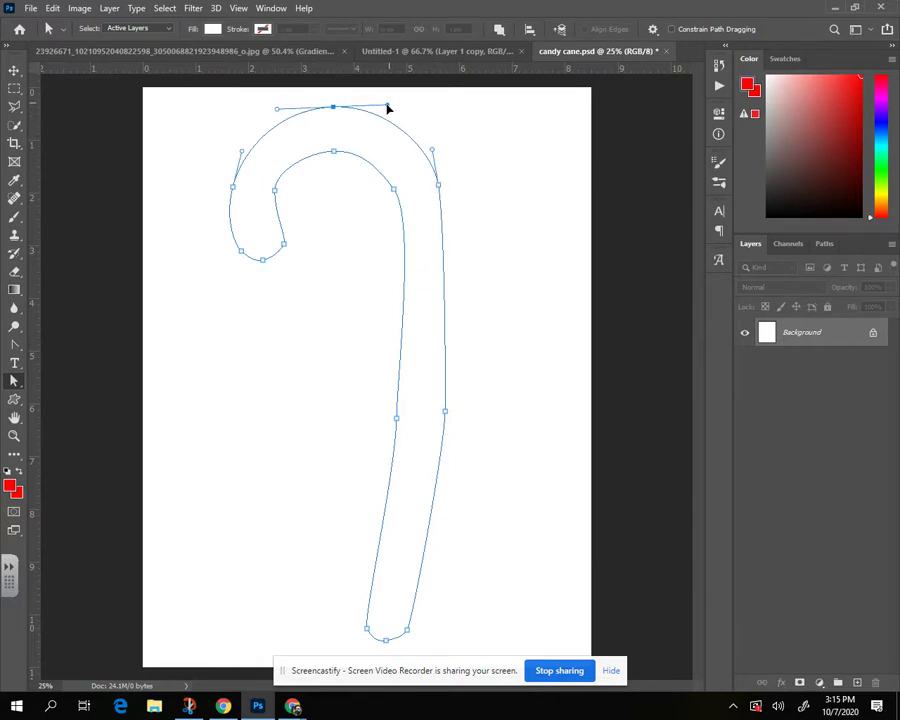
{"action": "left_click", "coordinate": [284, 238]}
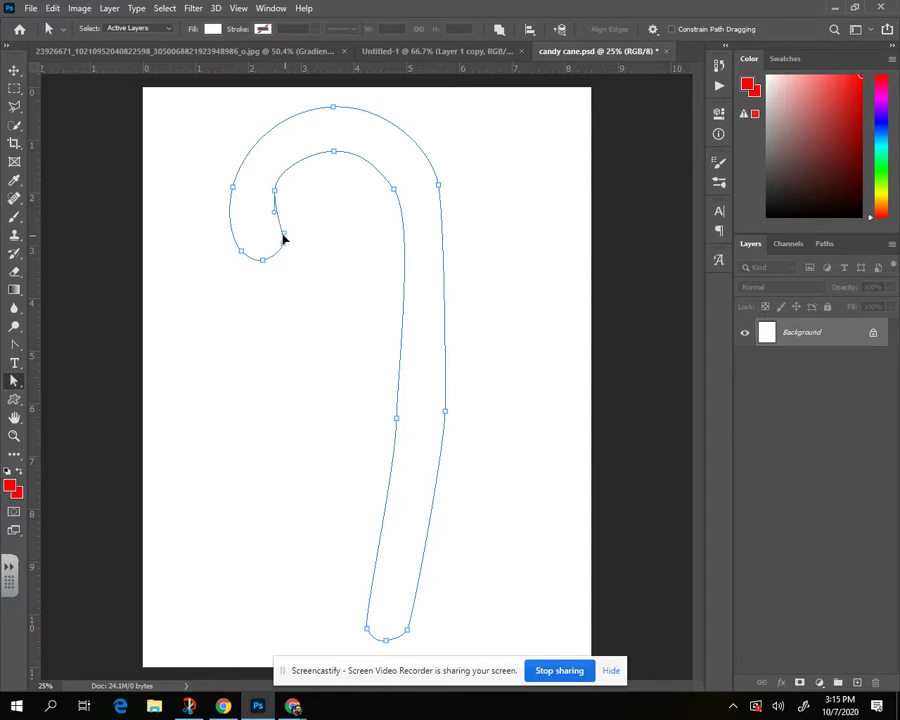
{"action": "left_click_drag", "start_coordinate": [284, 249], "coordinate": [242, 248]}
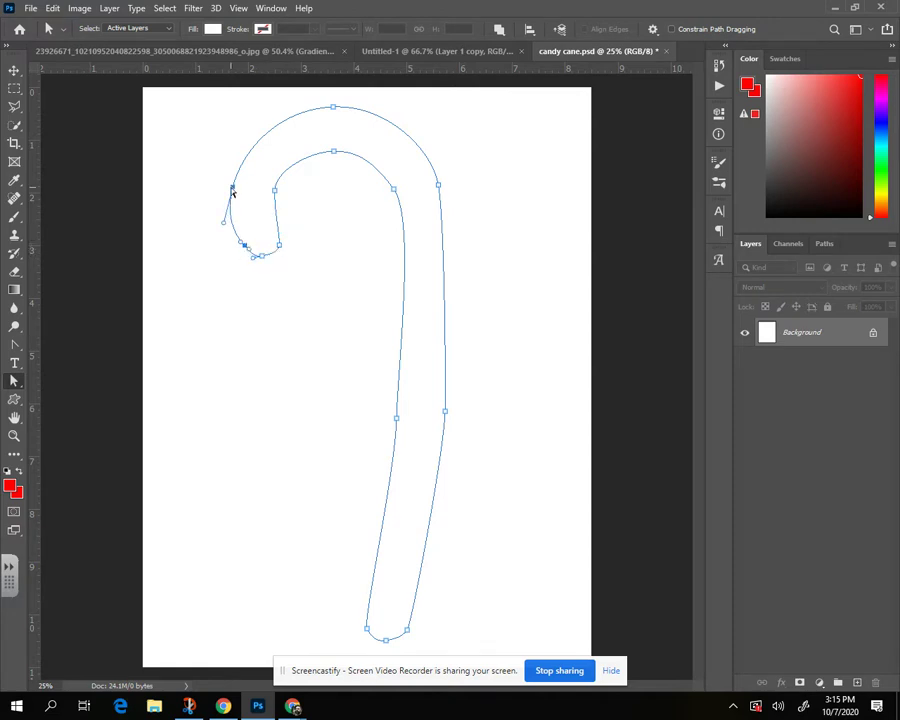
{"action": "left_click_drag", "start_coordinate": [232, 187], "coordinate": [280, 191]}
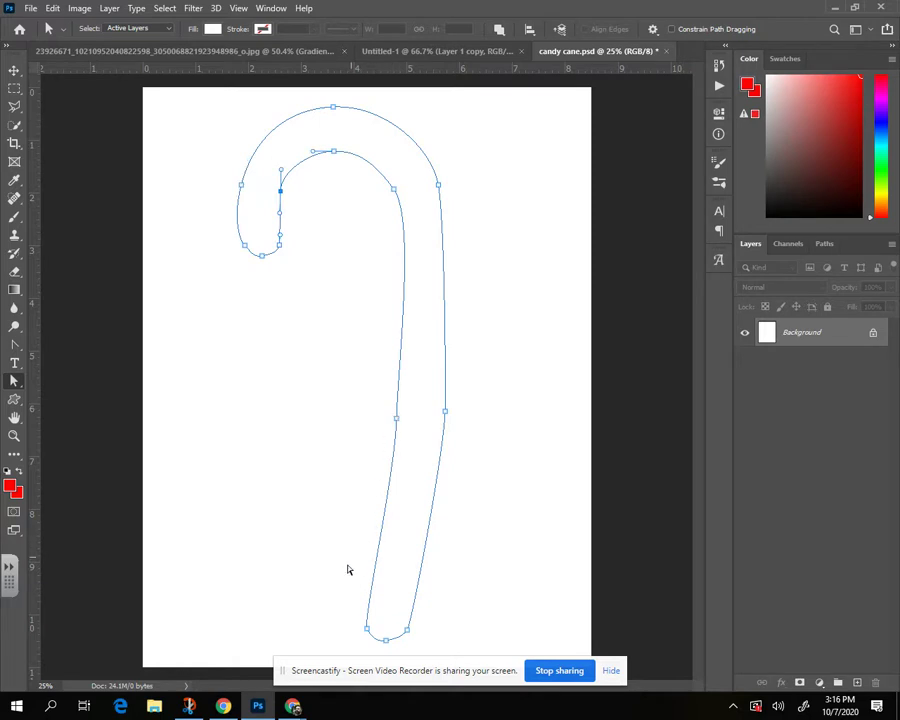
- Move the cane's bottom-end anchors and left stem anchor to make the stem slimmer
{"action": "mouse_move", "coordinate": [368, 633]}
{"action": "left_mouse_down"}
{"action": "mouse_move", "coordinate": [431, 648]}
{"action": "mouse_move", "coordinate": [406, 636]}
{"action": "left_mouse_up"}
{"action": "left_click_drag", "start_coordinate": [454, 400], "coordinate": [437, 414]}
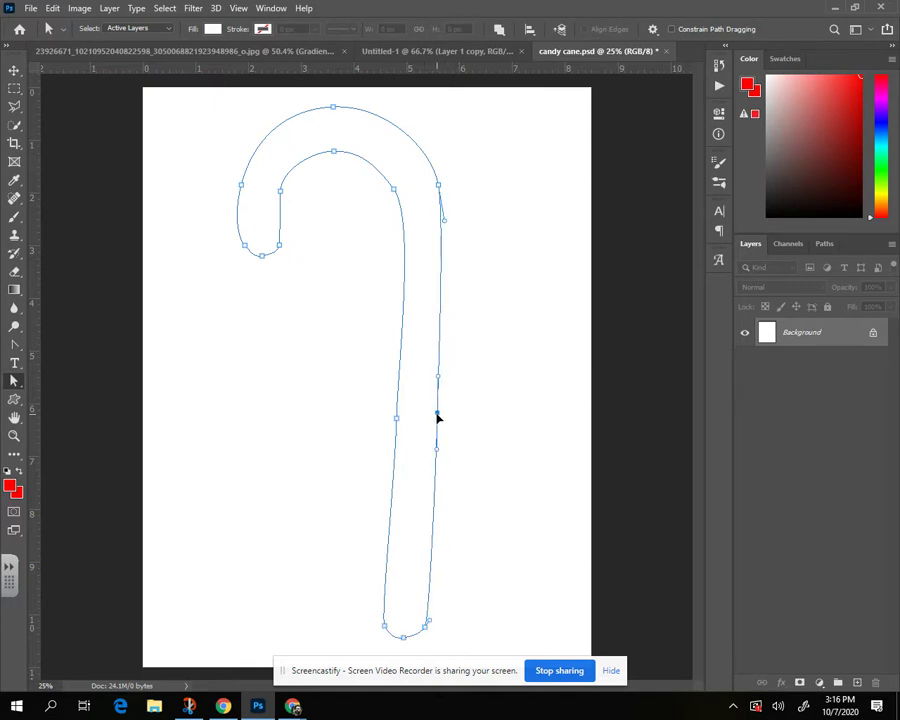
{"action": "left_click", "coordinate": [396, 420]}
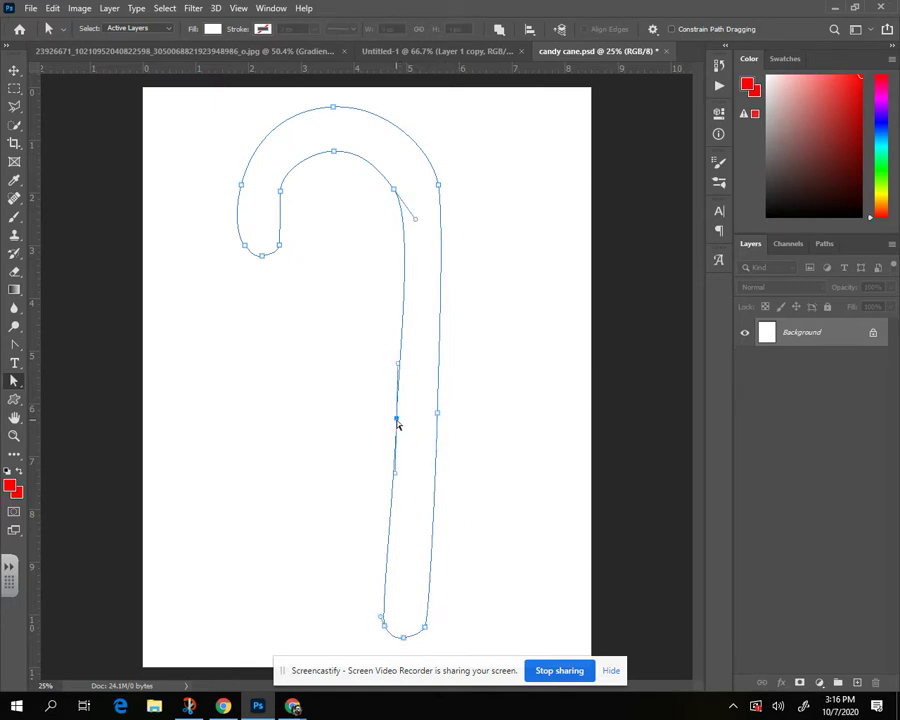
{"action": "left_click_drag", "start_coordinate": [397, 423], "coordinate": [400, 419]}
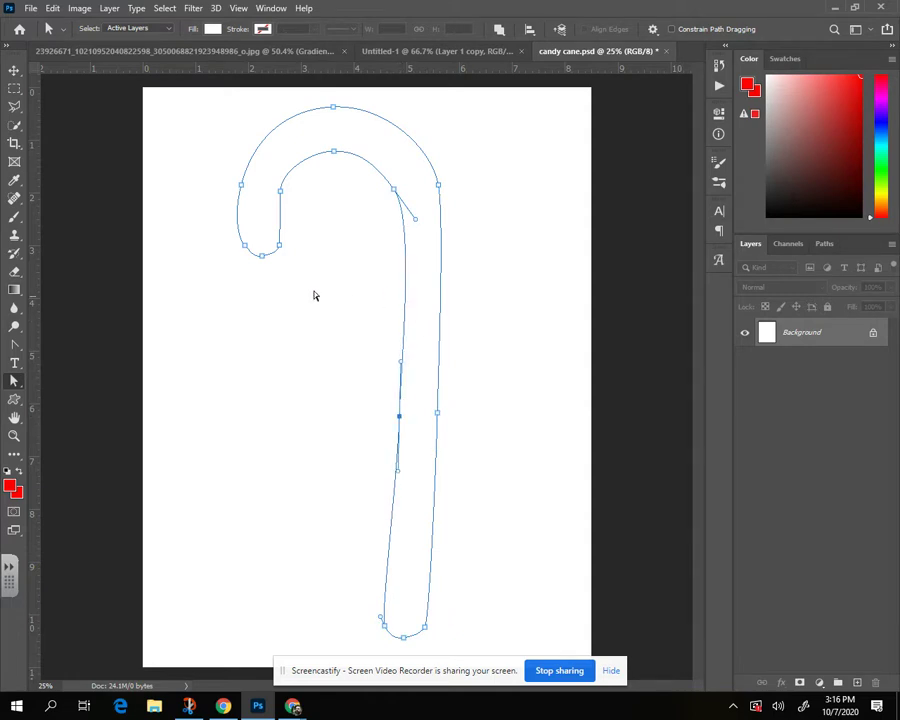
- Raise the hook's end anchors and smooth the inner bend where the crook meets the stem
{"action": "left_click_drag", "start_coordinate": [301, 250], "coordinate": [211, 239]}
{"action": "left_click_drag", "start_coordinate": [285, 274], "coordinate": [255, 251]}
{"action": "left_click", "coordinate": [397, 419]}
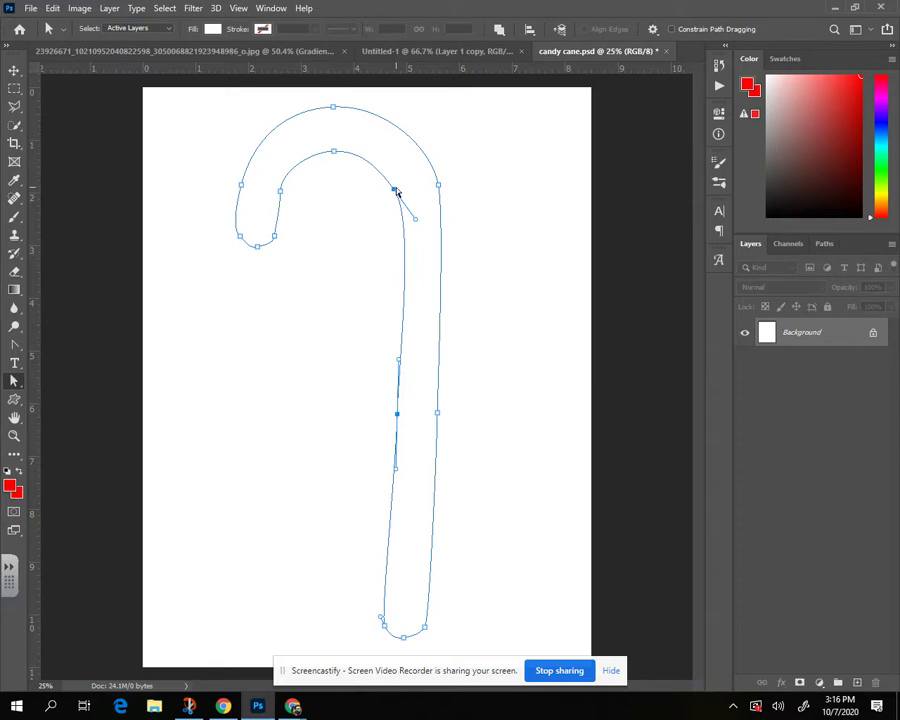
{"action": "mouse_move", "coordinate": [397, 193]}
{"action": "left_mouse_down"}
{"action": "mouse_move", "coordinate": [403, 223]}
{"action": "mouse_move", "coordinate": [398, 193]}
{"action": "left_mouse_up"}
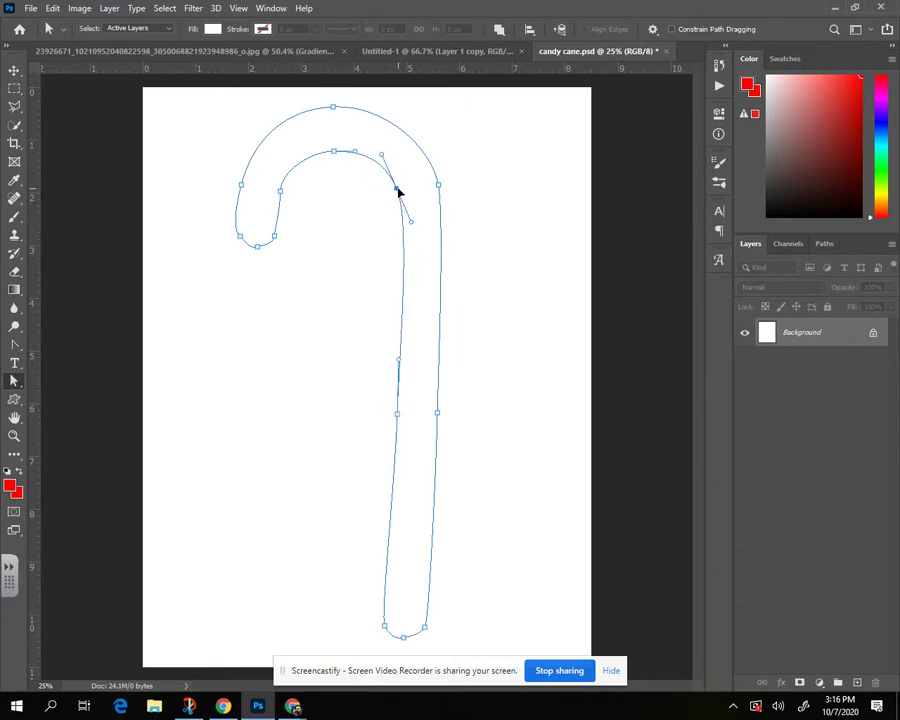
{"action": "left_click", "coordinate": [411, 221]}
- Add a light grey (bcbcbc) Solid Color fill layer shaped by the cane path
{"action": "left_click", "coordinate": [819, 684]}
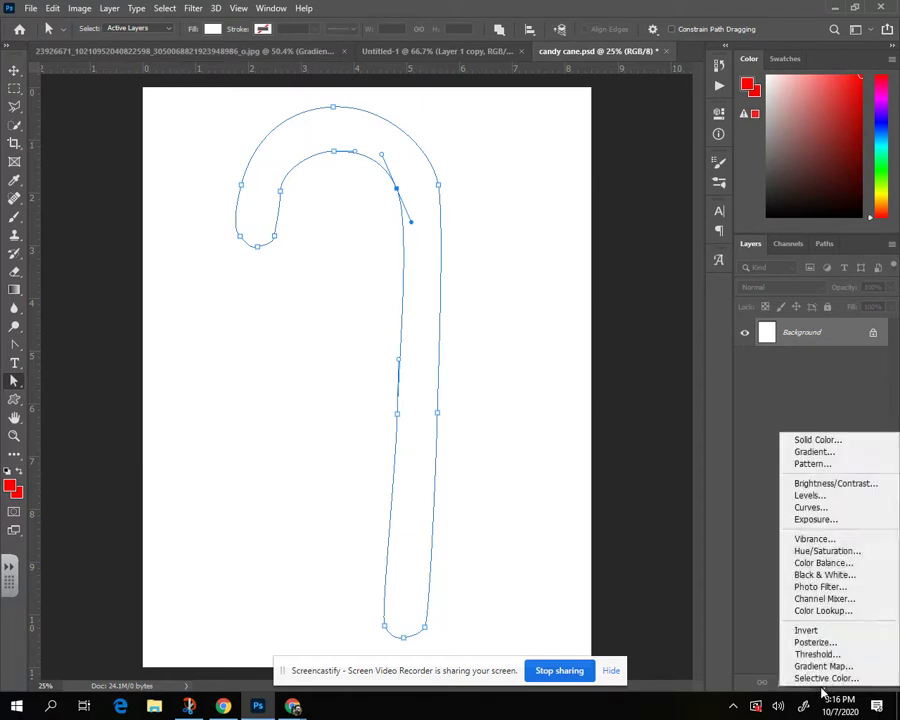
{"action": "left_click", "coordinate": [816, 440]}
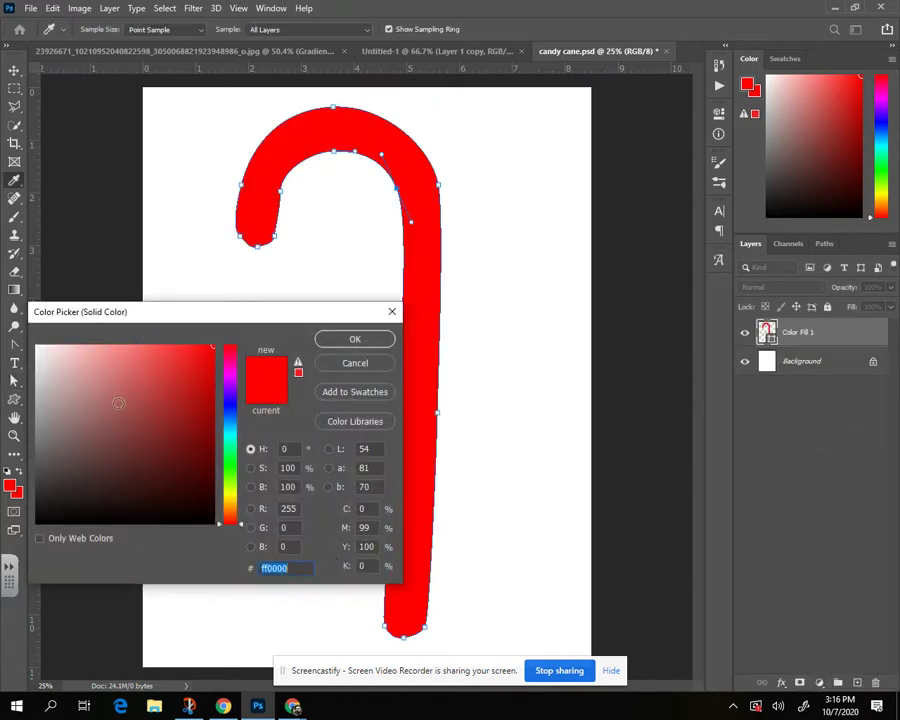
{"action": "mouse_move", "coordinate": [116, 398]}
{"action": "left_mouse_down"}
{"action": "mouse_move", "coordinate": [34, 373]}
{"action": "mouse_move", "coordinate": [13, 383]}
{"action": "mouse_move", "coordinate": [33, 392]}
{"action": "left_mouse_up"}
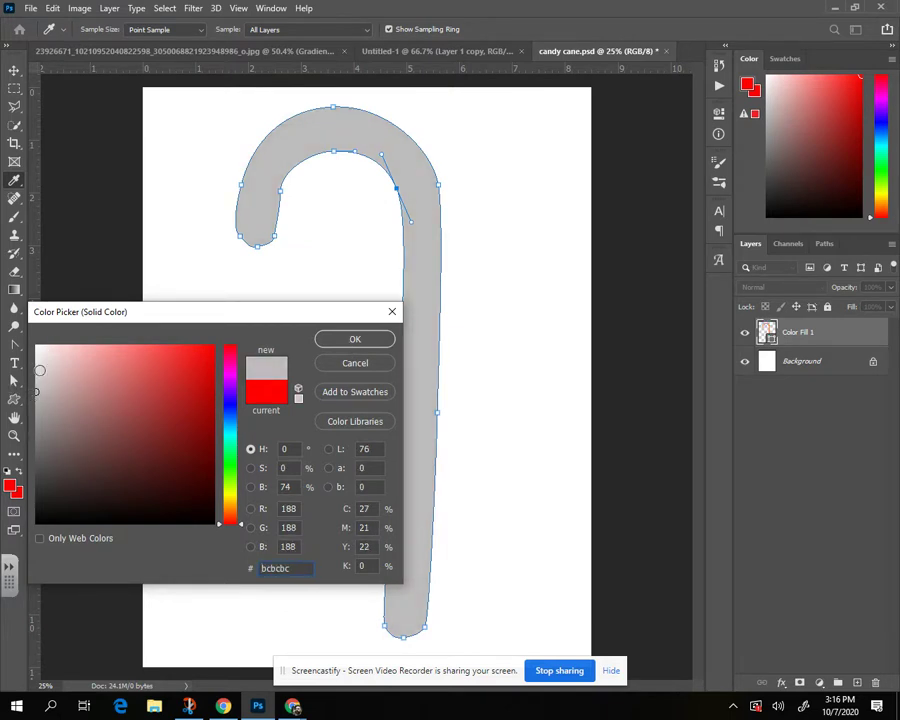
{"action": "left_click_drag", "start_coordinate": [36, 370], "coordinate": [36, 379]}
{"action": "left_click", "coordinate": [353, 340]}
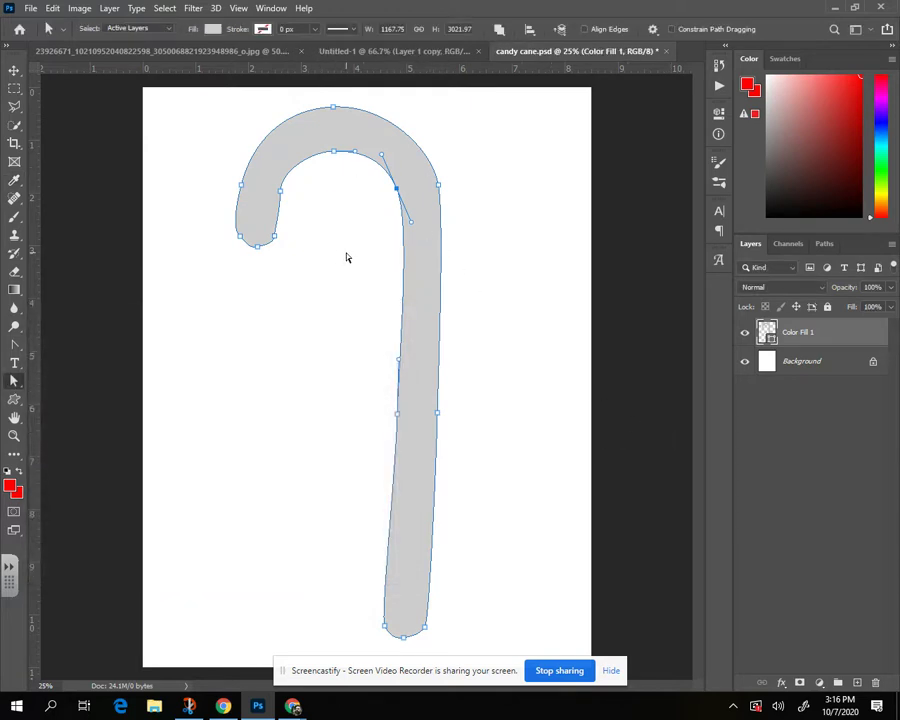
- Turn off View > Extras to hide the path outline and anchors
{"action": "left_click", "coordinate": [238, 9]}
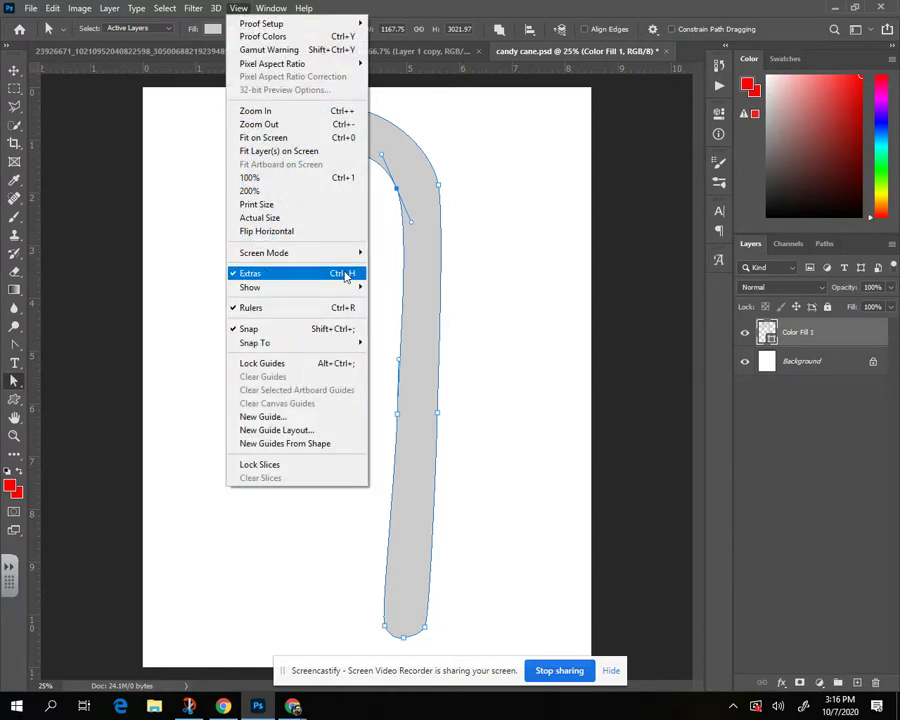
{"action": "left_click", "coordinate": [343, 274]}
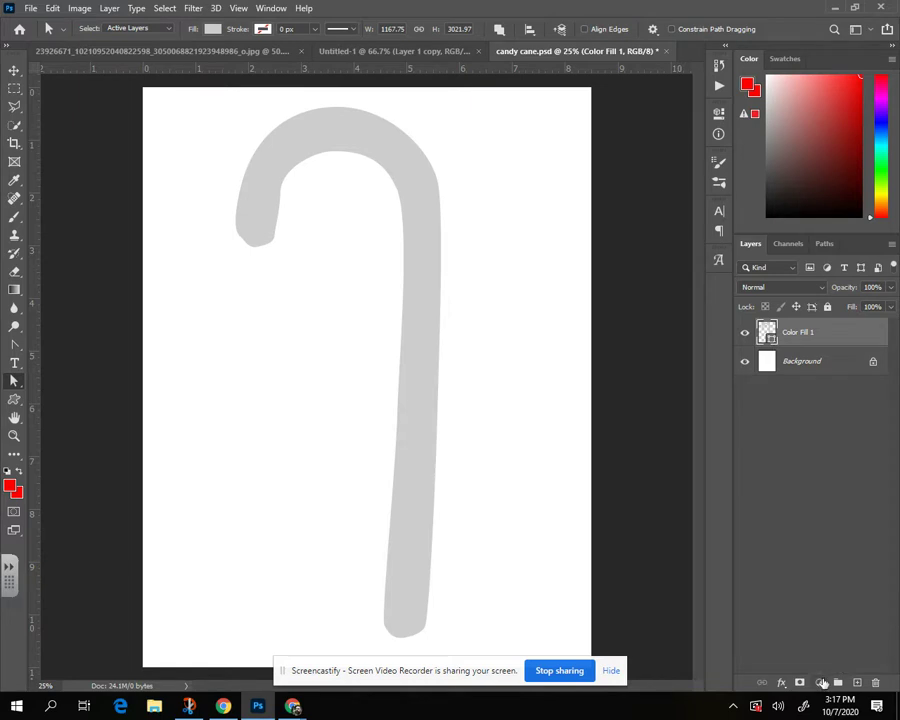
- Add a dark red (b60000) Solid Color fill layer covering the whole canvas
{"action": "left_click", "coordinate": [821, 682]}
{"action": "left_click", "coordinate": [819, 436]}
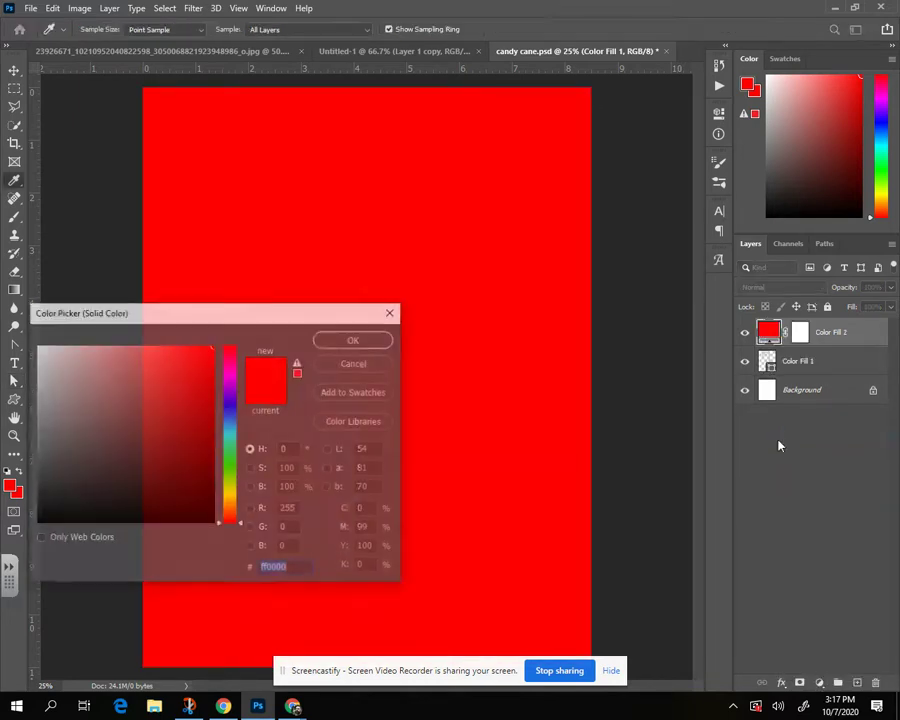
{"action": "left_click_drag", "start_coordinate": [193, 396], "coordinate": [220, 396]}
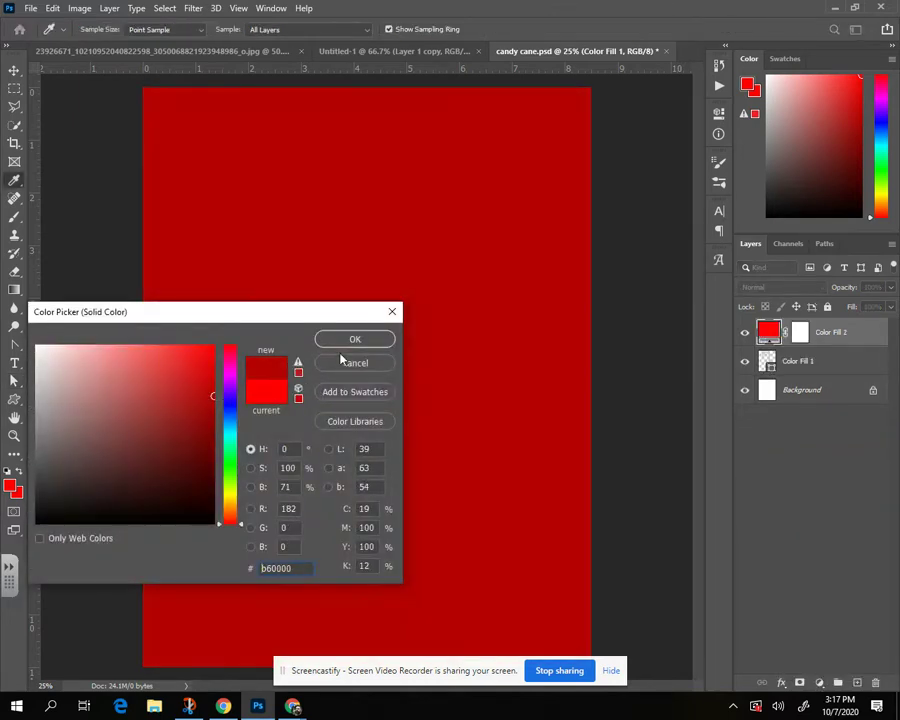
{"action": "left_click", "coordinate": [350, 340]}
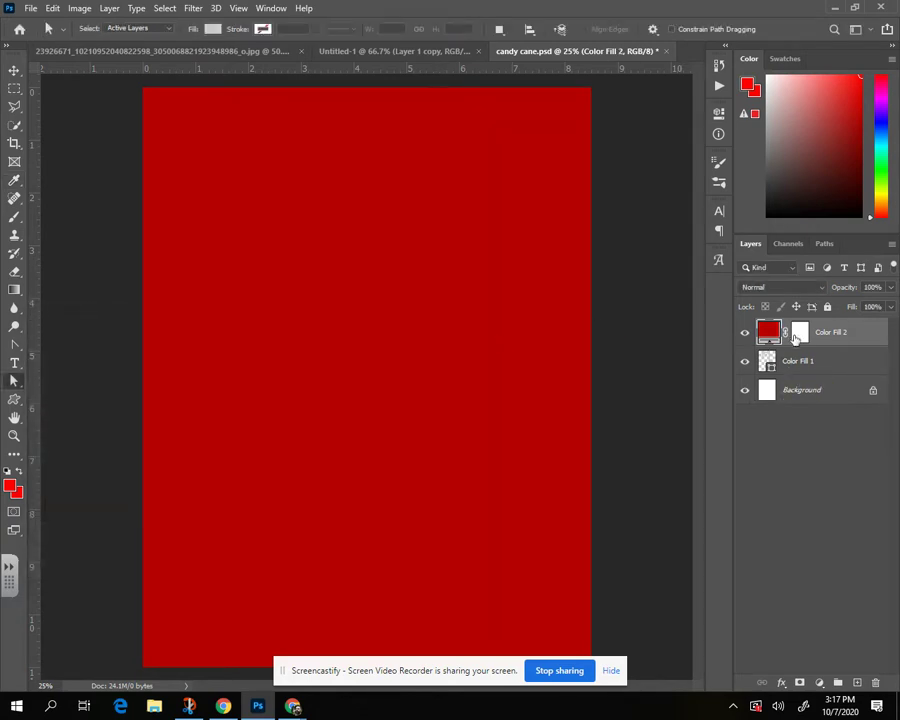
- Invert Color Fill 2's mask to black so the red fill is hidden
{"action": "left_click", "coordinate": [800, 333]}
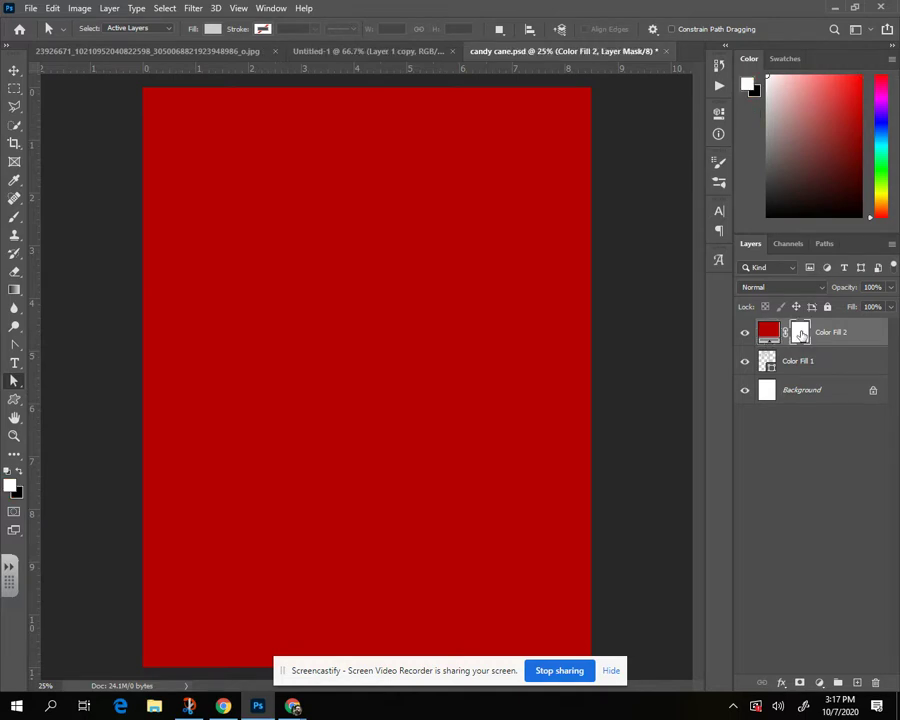
{"action": "left_click", "coordinate": [718, 112]}
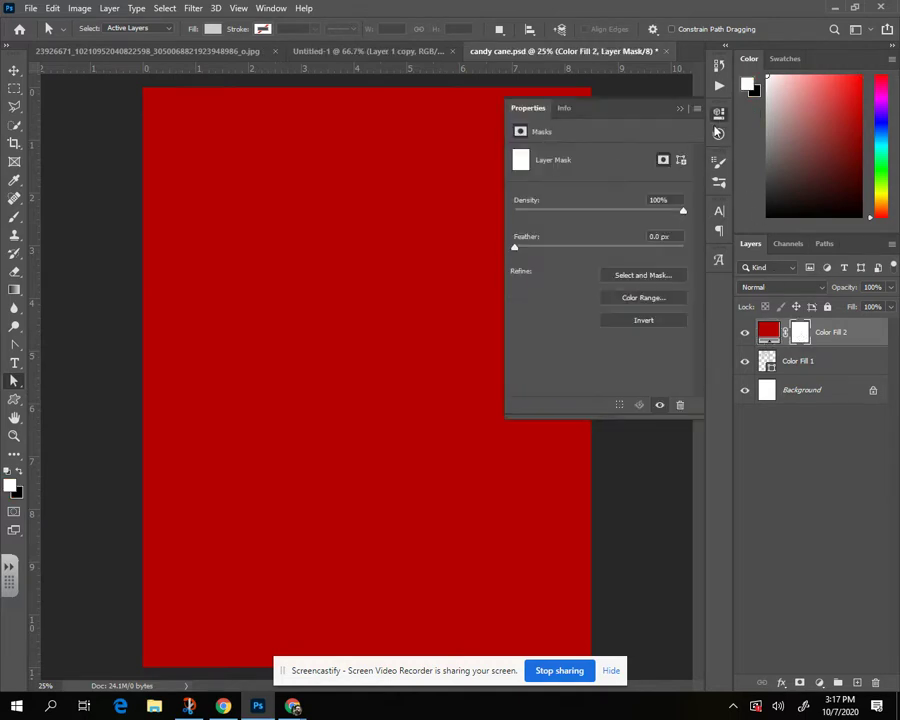
{"action": "left_click", "coordinate": [641, 320]}
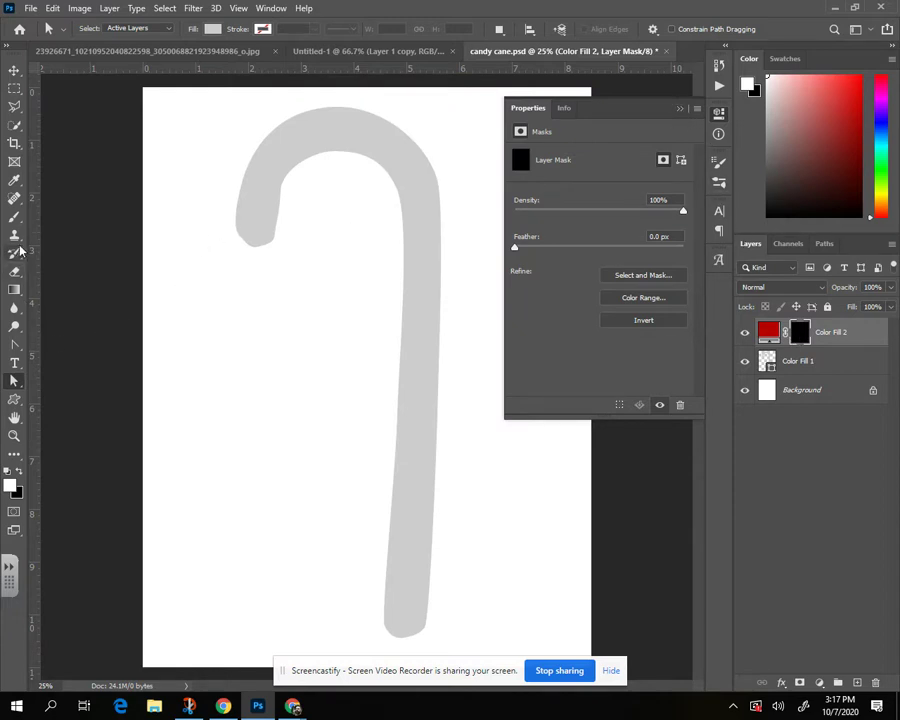
{"action": "left_click", "coordinate": [680, 109]}
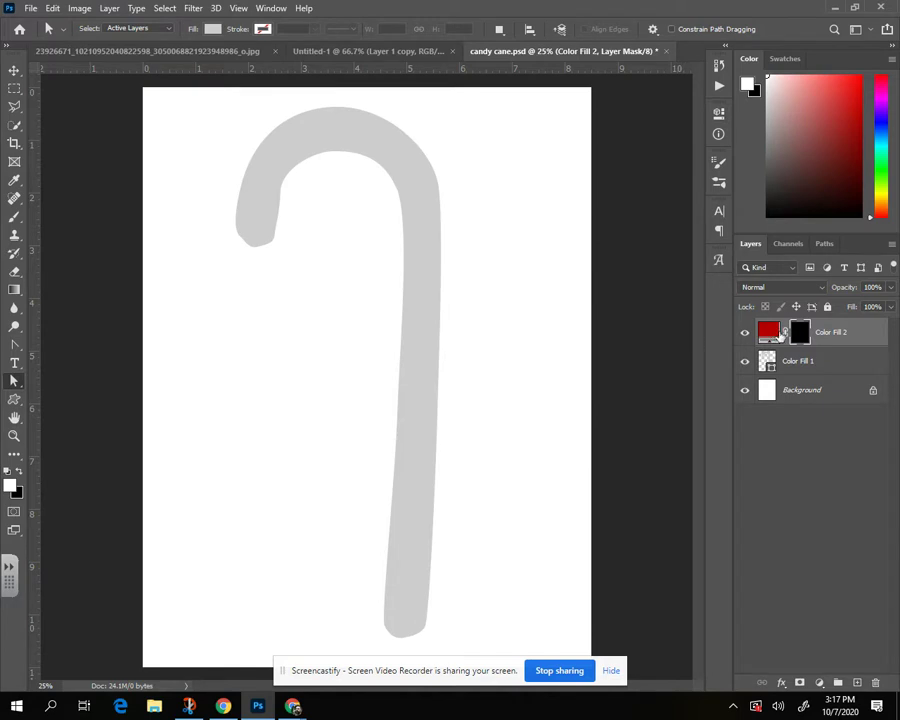
{"action": "left_click", "coordinate": [14, 222]}
- Set the brush to 100% hardness and size 90
{"action": "left_click", "coordinate": [88, 27]}
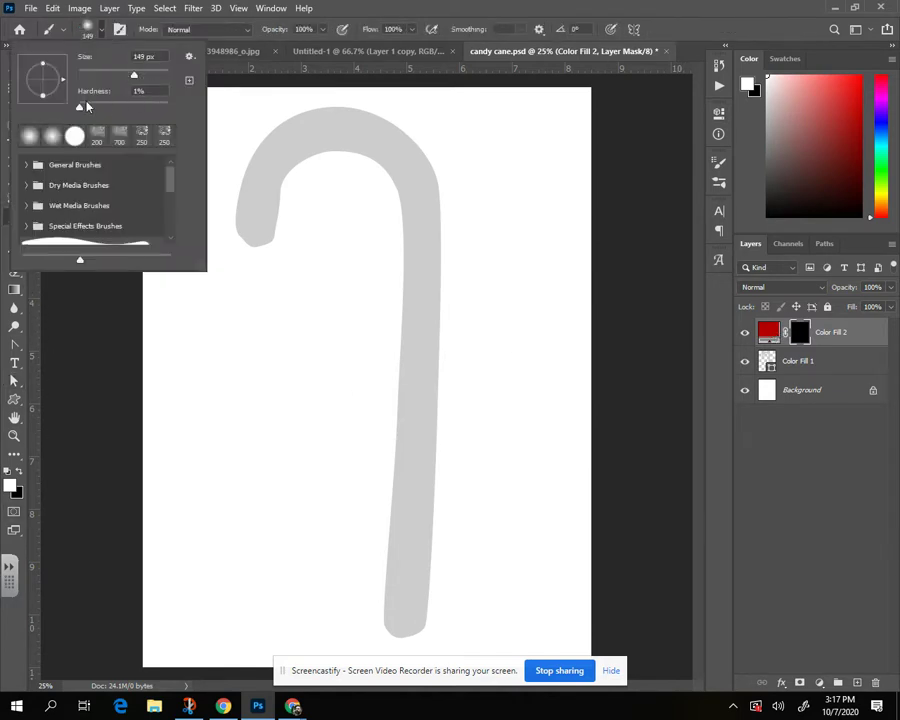
{"action": "left_click_drag", "start_coordinate": [81, 108], "coordinate": [180, 111]}
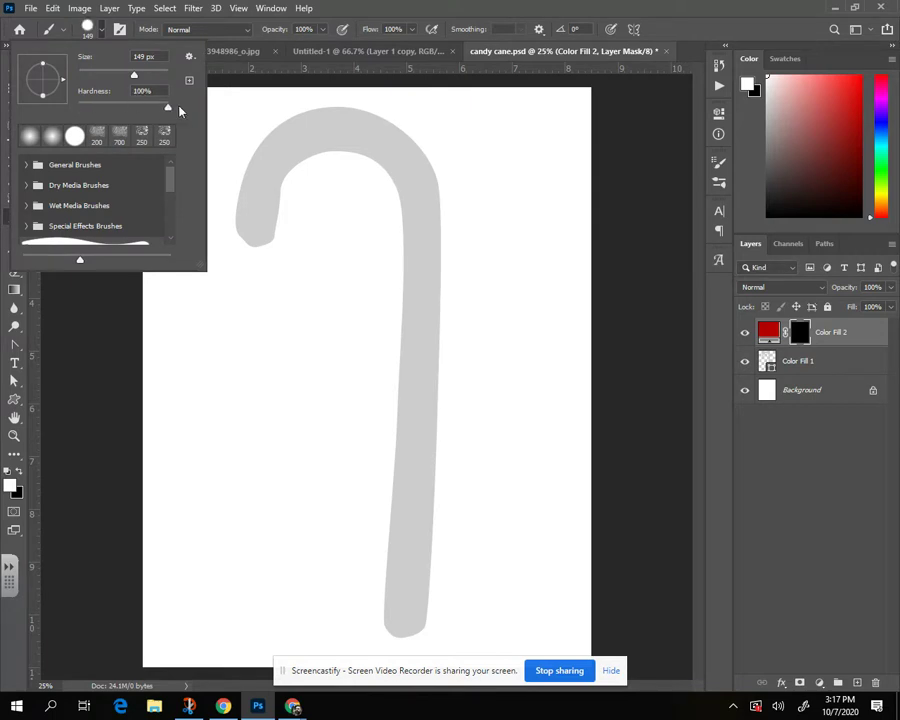
{"action": "left_click", "coordinate": [358, 42]}
{"action": "key", "text": "bracketleft"}
{"action": "key", "text": "bracketleft"}
{"action": "key", "text": "bracketleft"}
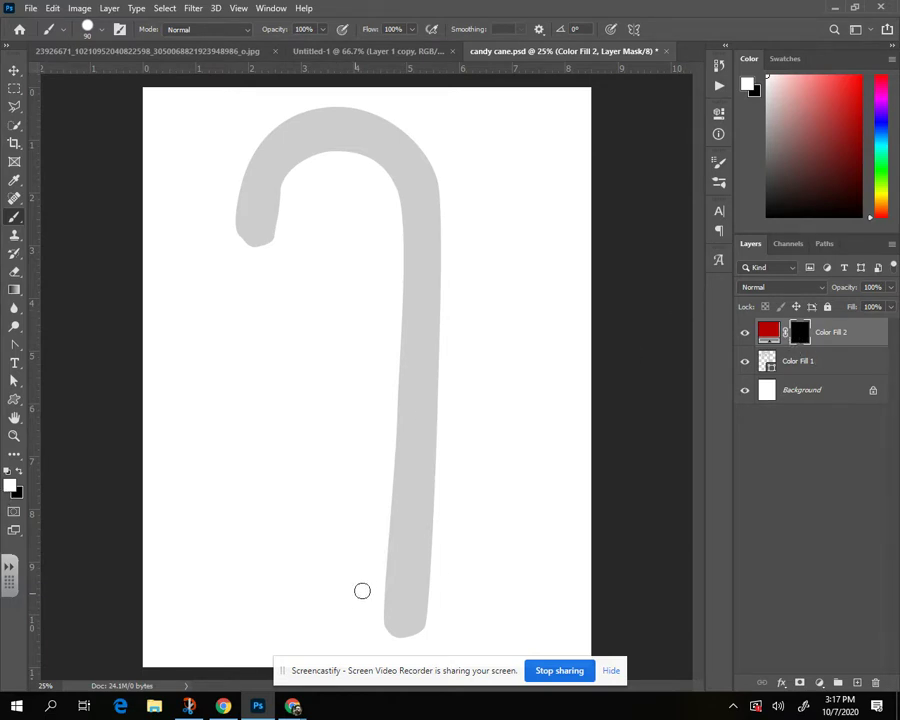
- Paint diagonal stripes on the mask from the cane's bottom up through the hook, clipped to the grey cane
{"action": "left_click_drag", "start_coordinate": [360, 589], "coordinate": [444, 517]}
{"action": "left_click_drag", "start_coordinate": [359, 525], "coordinate": [450, 422]}
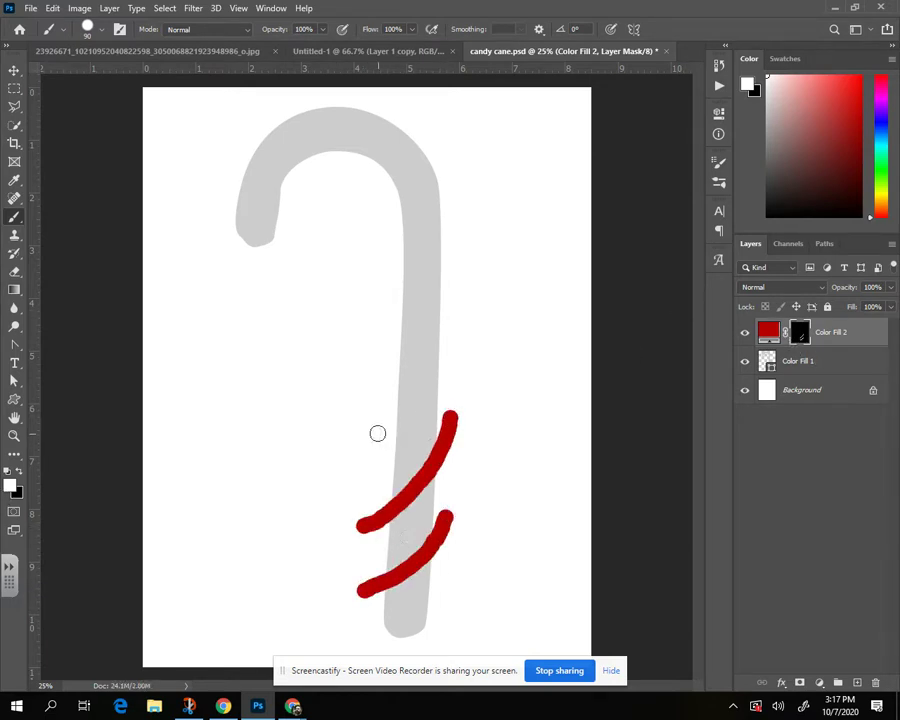
{"action": "mouse_move", "coordinate": [376, 432]}
{"action": "left_mouse_down"}
{"action": "mouse_move", "coordinate": [434, 374]}
{"action": "mouse_move", "coordinate": [460, 294]}
{"action": "left_mouse_up"}
{"action": "mouse_move", "coordinate": [379, 344]}
{"action": "left_mouse_down"}
{"action": "mouse_move", "coordinate": [443, 248]}
{"action": "mouse_move", "coordinate": [457, 203]}
{"action": "left_mouse_up"}
{"action": "mouse_move", "coordinate": [380, 251]}
{"action": "left_mouse_down"}
{"action": "mouse_move", "coordinate": [392, 245]}
{"action": "mouse_move", "coordinate": [421, 125]}
{"action": "left_mouse_up"}
{"action": "left_click_drag", "start_coordinate": [379, 191], "coordinate": [340, 86]}
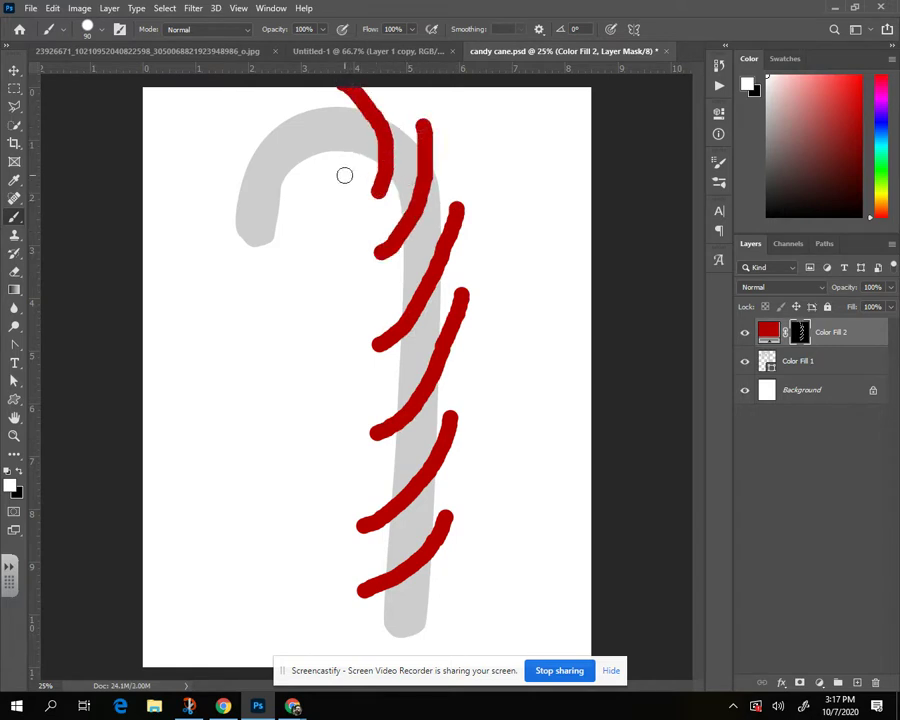
{"action": "mouse_move", "coordinate": [343, 176]}
{"action": "left_mouse_down"}
{"action": "mouse_move", "coordinate": [290, 118]}
{"action": "mouse_move", "coordinate": [250, 115]}
{"action": "left_mouse_up"}
{"action": "left_click", "coordinate": [303, 202]}
{"action": "left_click_drag", "start_coordinate": [303, 202], "coordinate": [221, 159]}
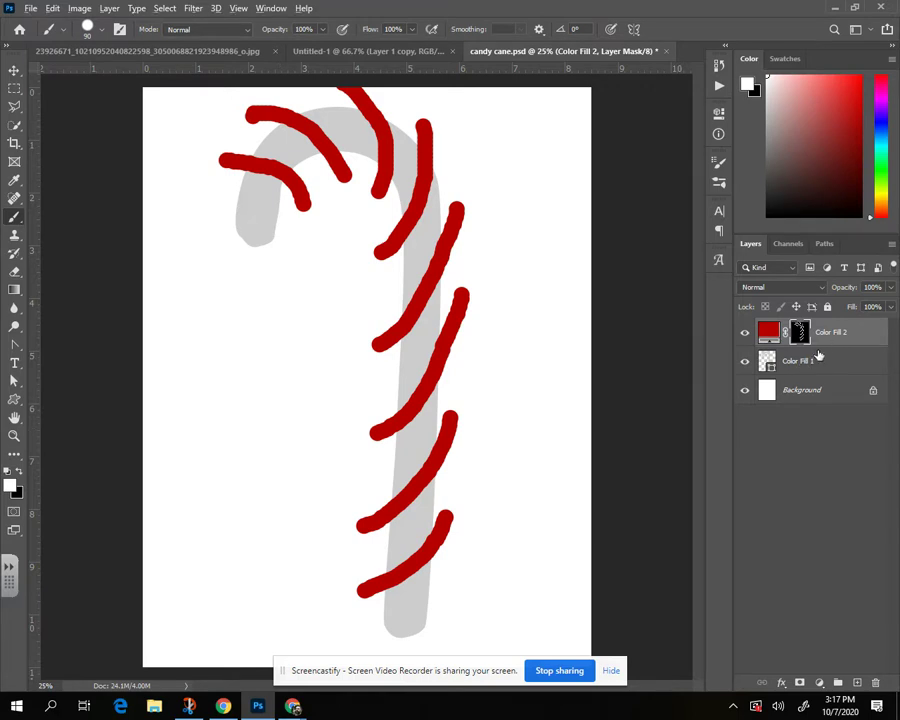
{"action": "left_click_drag", "start_coordinate": [818, 348], "coordinate": [822, 345]}
{"action": "left_click", "coordinate": [822, 346], "text": "alt"}
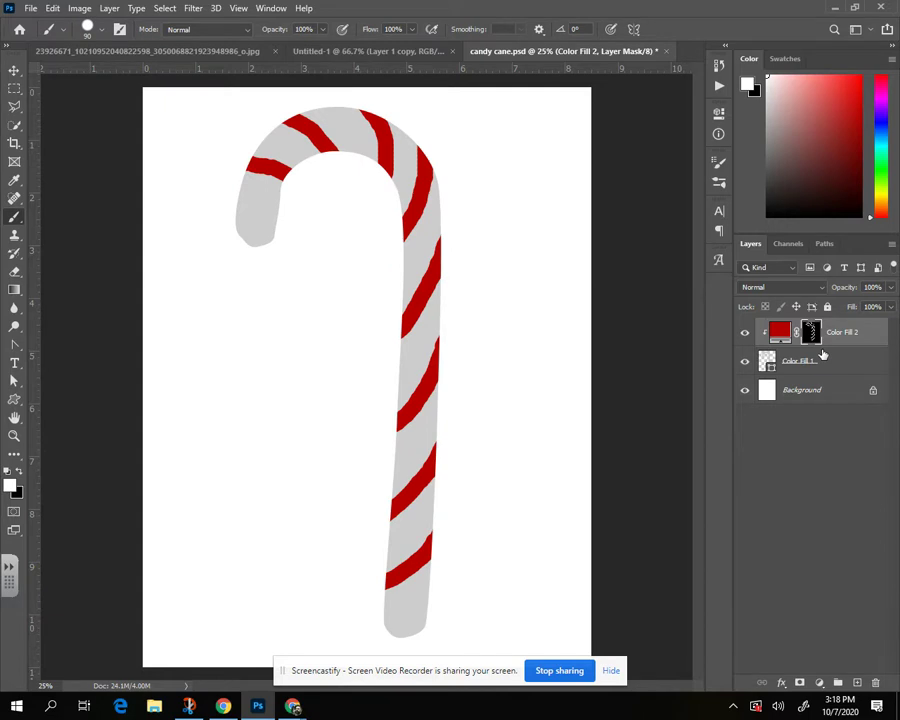
{"action": "left_click", "coordinate": [110, 9]}
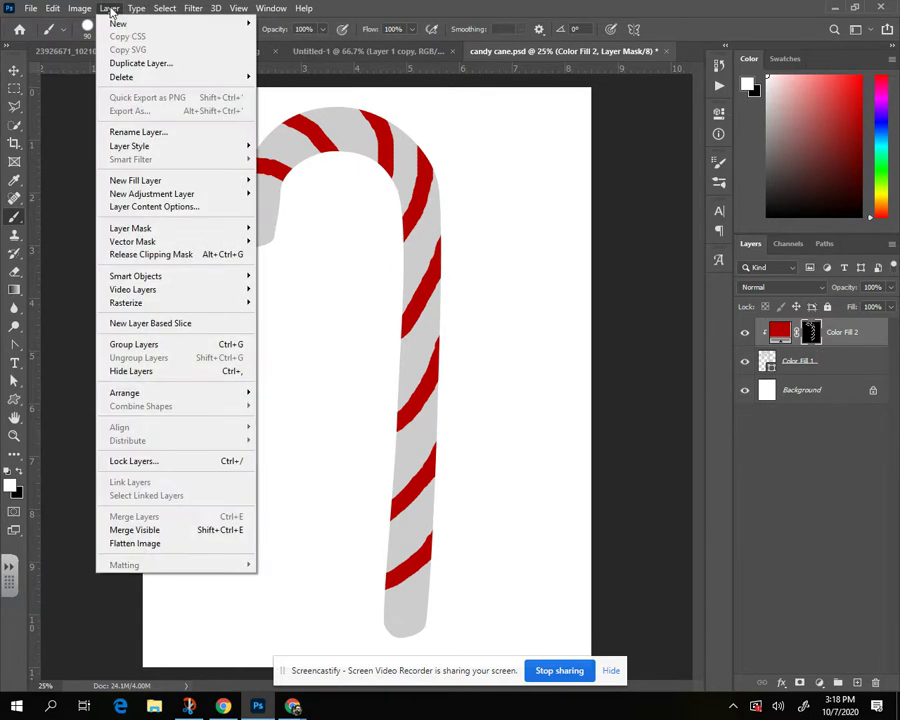
{"action": "left_click", "coordinate": [153, 255]}
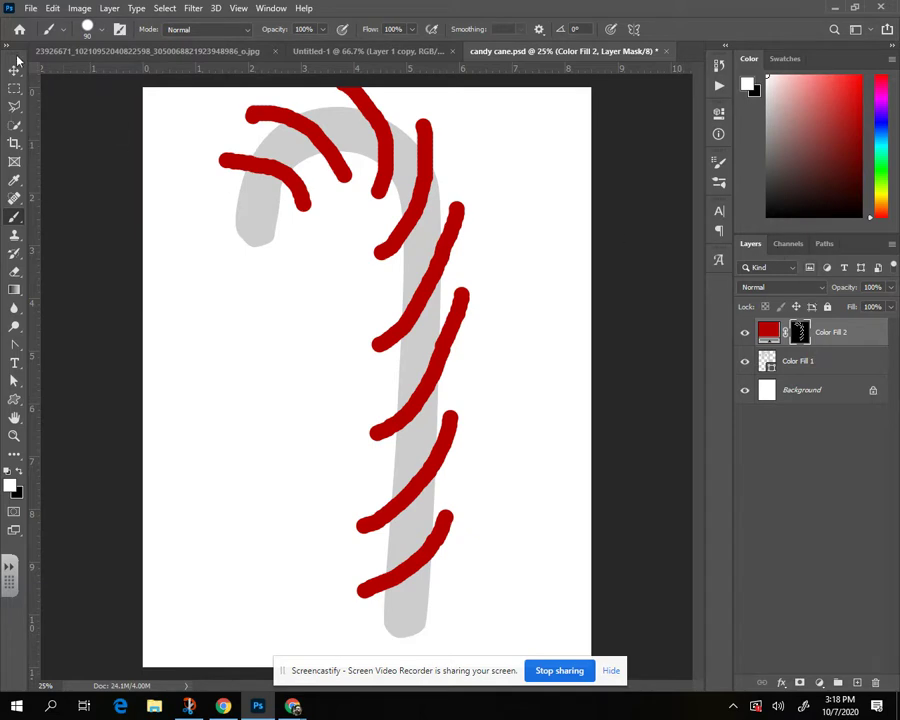
{"action": "left_click", "coordinate": [110, 9]}
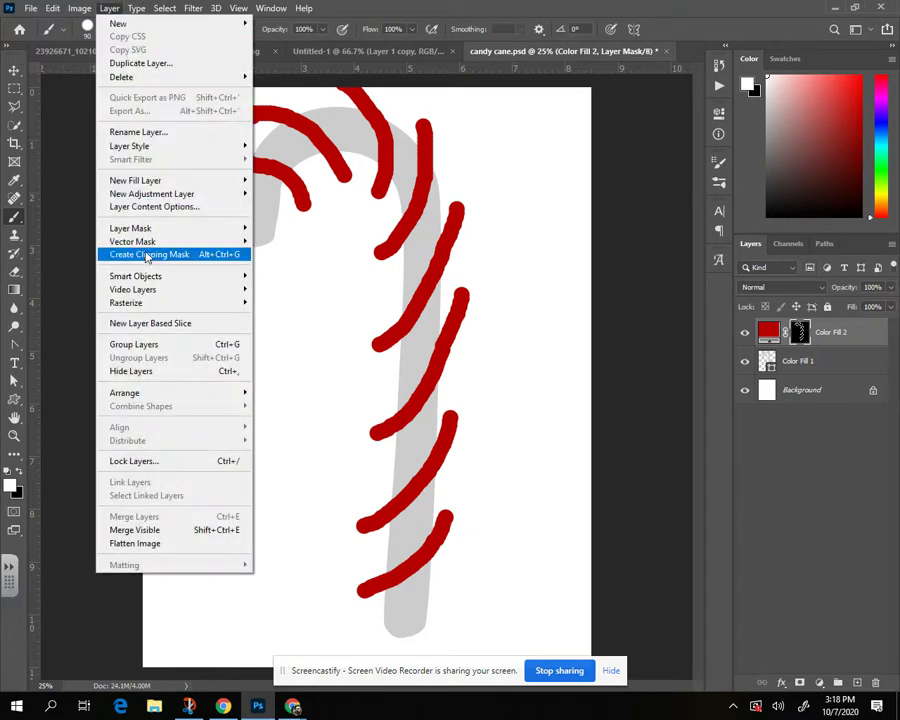
{"action": "left_click", "coordinate": [893, 245]}
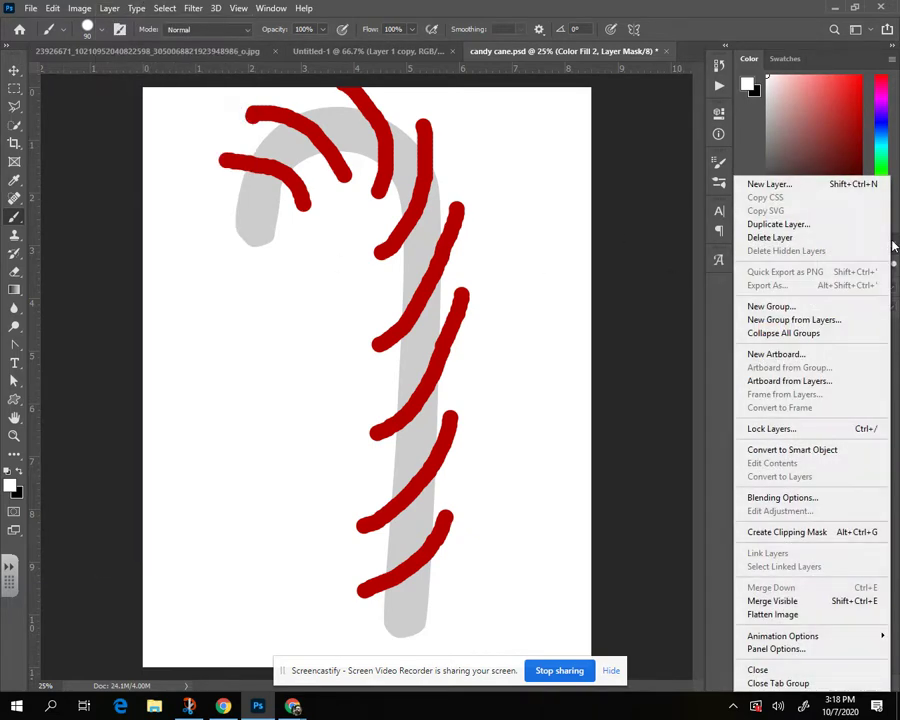
{"action": "left_click", "coordinate": [779, 534]}
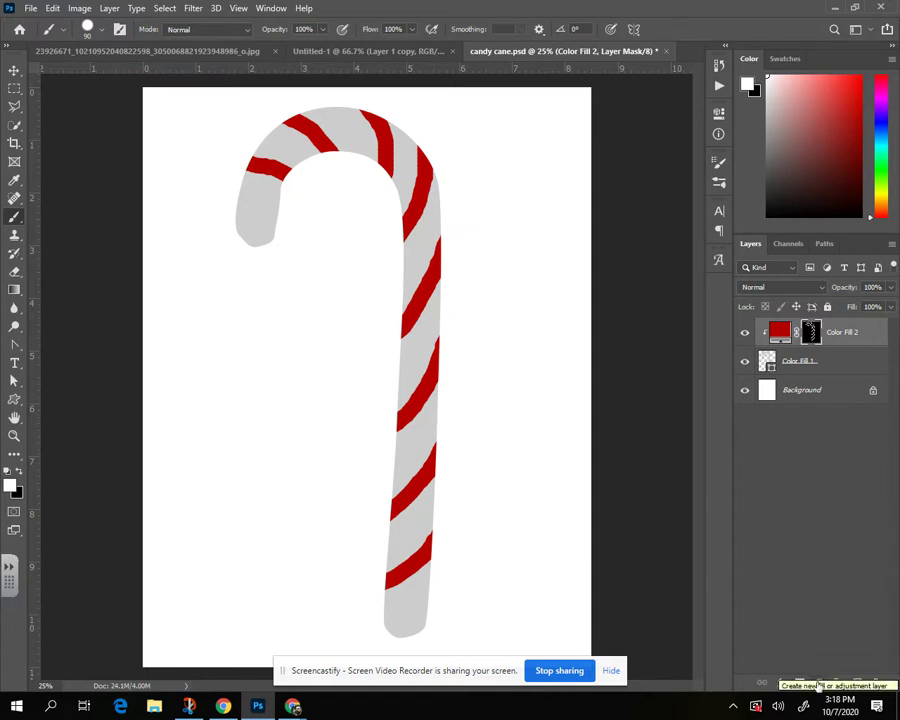
{"action": "left_click", "coordinate": [820, 684]}
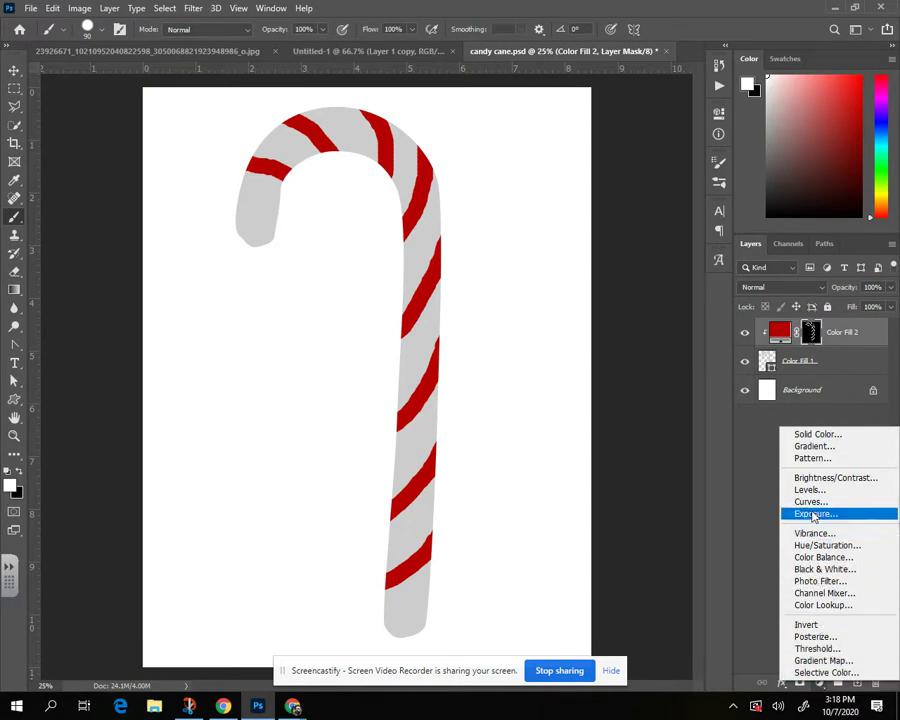
- Add a new solid-colour fill layer in grey 747373 above the candy cane
{"action": "left_click", "coordinate": [815, 436]}
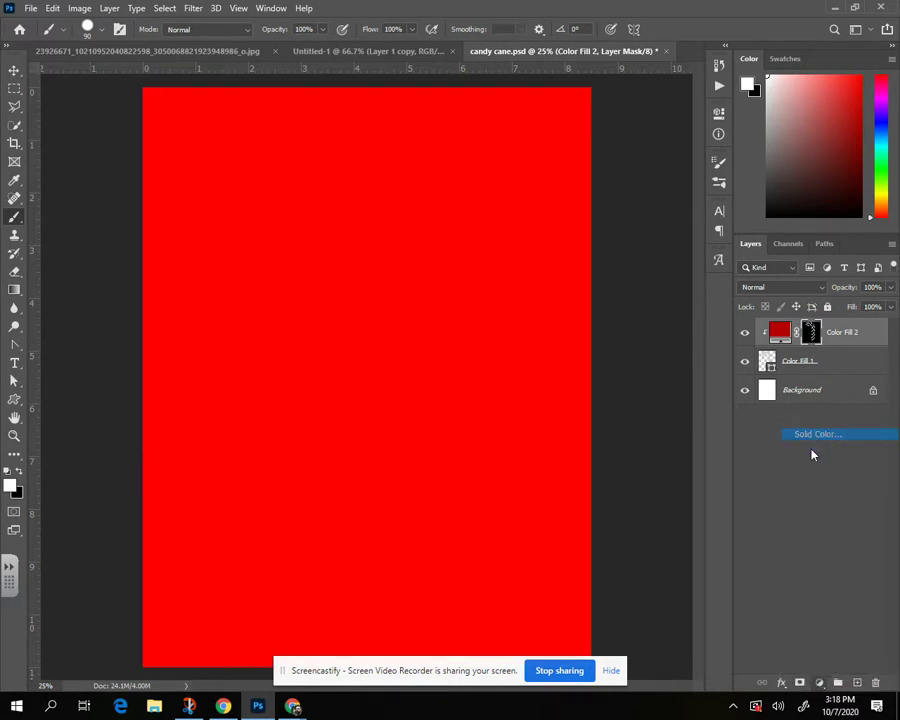
{"action": "left_click_drag", "start_coordinate": [146, 384], "coordinate": [15, 463]}
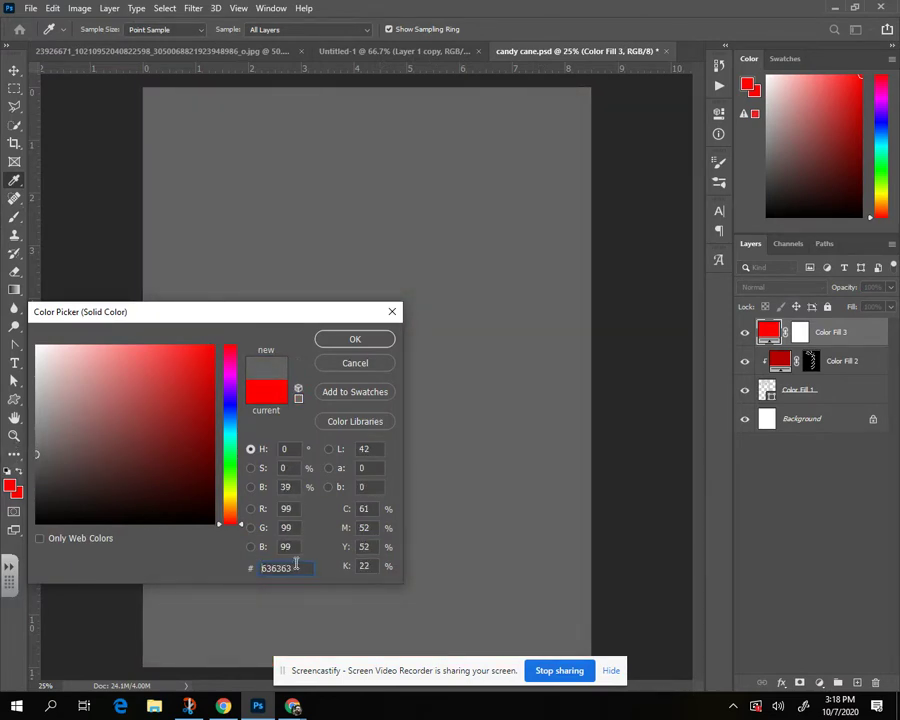
{"action": "left_click_drag", "start_coordinate": [300, 568], "coordinate": [266, 560]}
{"action": "type", "text": "747373"}
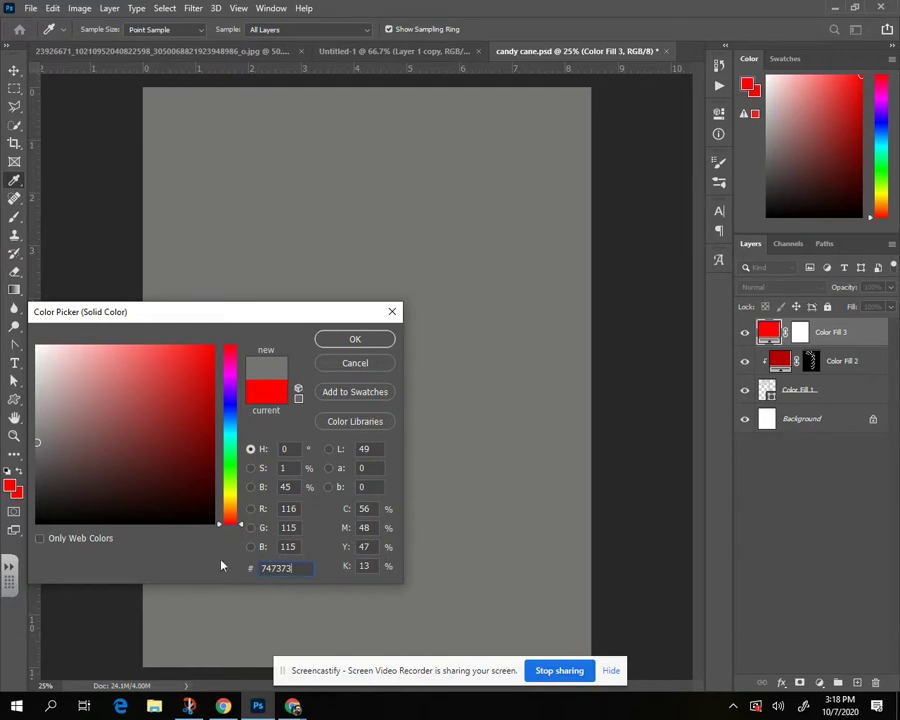
{"action": "left_click", "coordinate": [367, 338]}
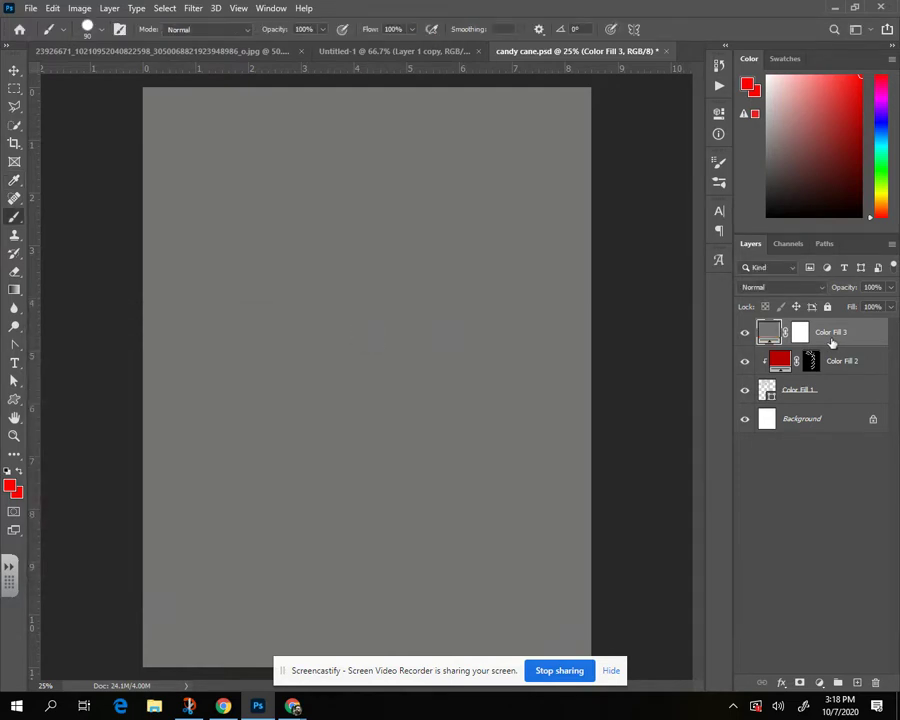
- Clip the grey Color Fill 3 to the cane and invert its mask to black
{"action": "left_click", "coordinate": [796, 346], "text": "alt"}
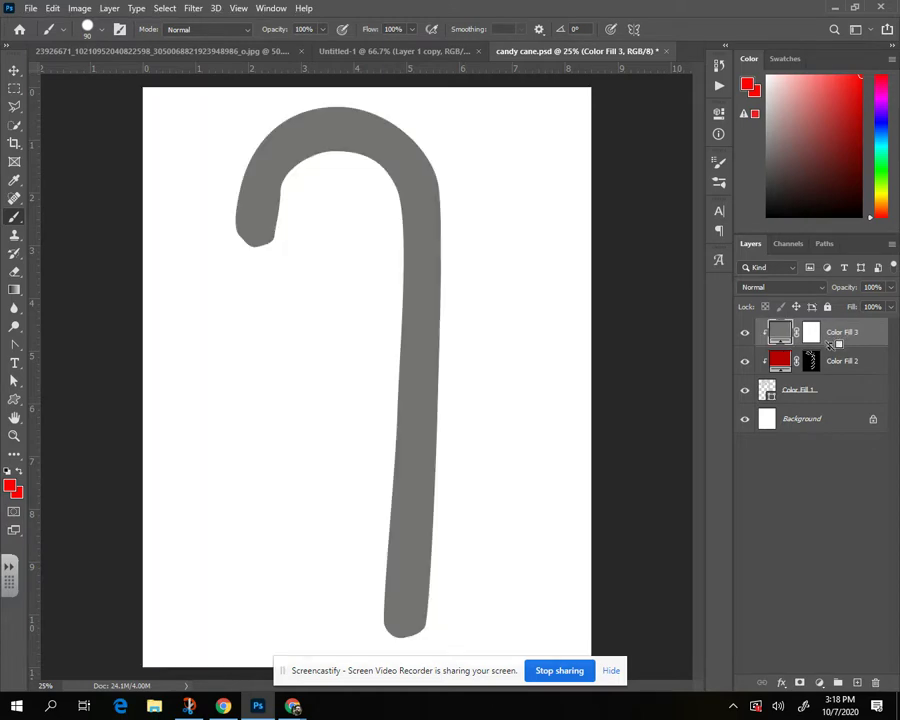
{"action": "left_click", "coordinate": [719, 113]}
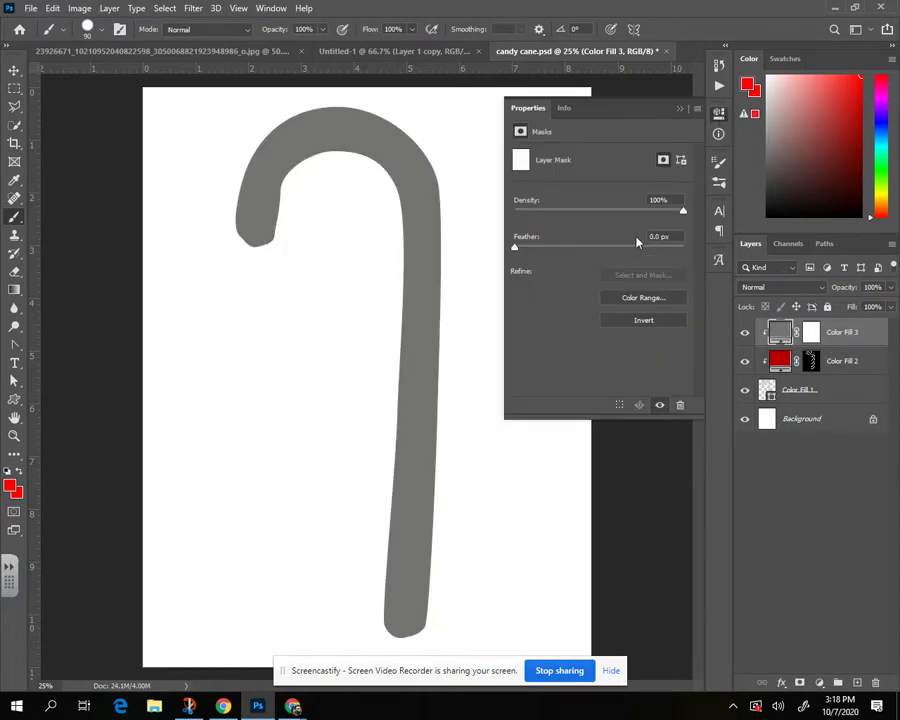
{"action": "left_click", "coordinate": [645, 321]}
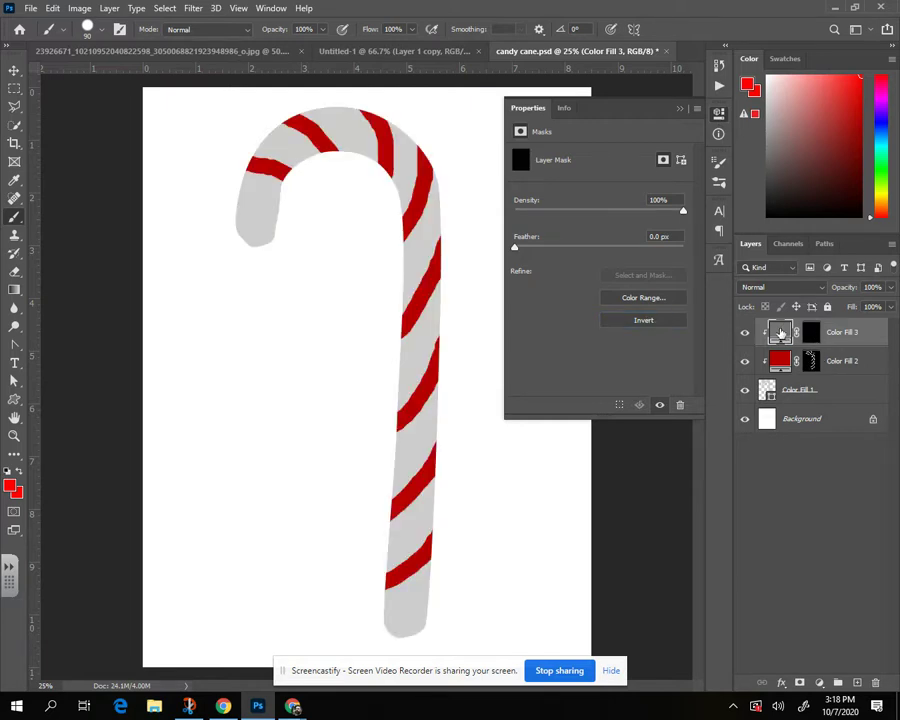
{"action": "left_click", "coordinate": [680, 108]}
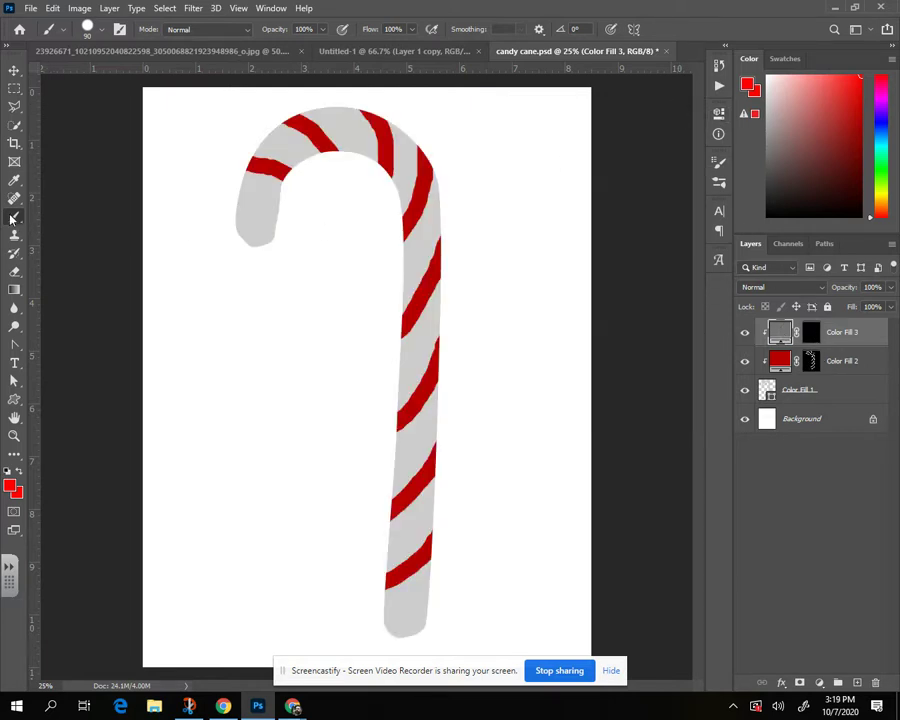
- Paint soft shading into Color Fill 3's mask with a 175 px brush along the cane's edges
{"action": "left_click", "coordinate": [101, 31]}
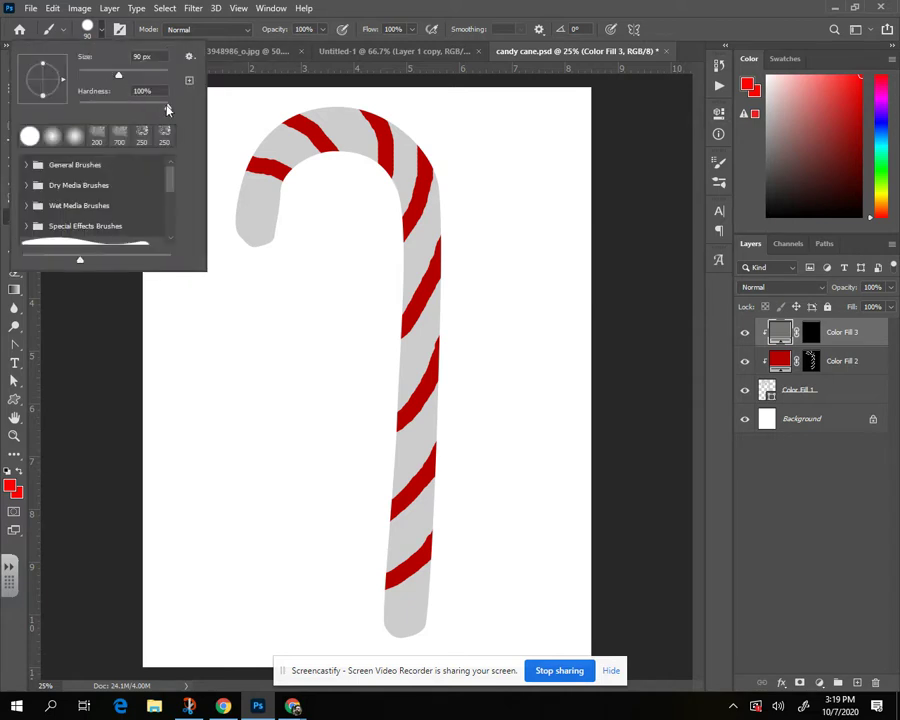
{"action": "left_click", "coordinate": [398, 12]}
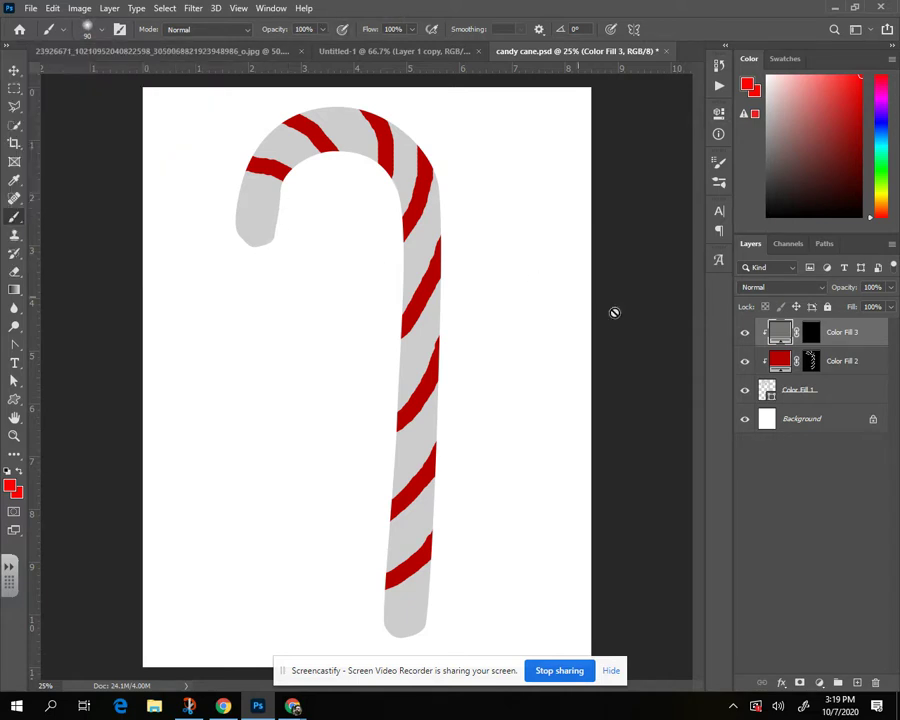
{"action": "left_click", "coordinate": [811, 333]}
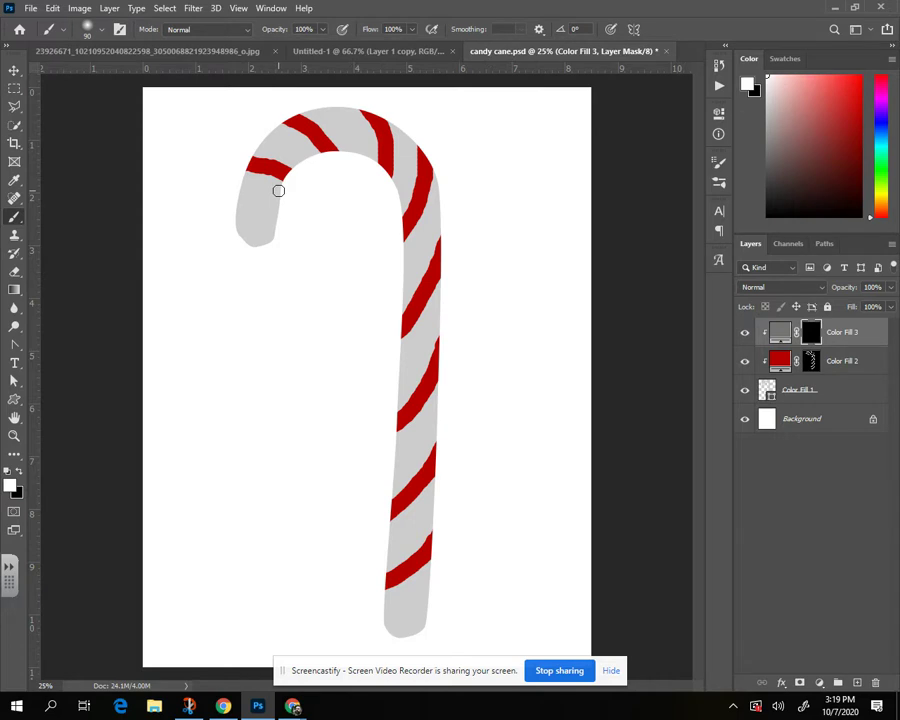
{"action": "key", "text": "bracketright"}
{"action": "key", "text": "bracketright"}
{"action": "key", "text": "bracketright"}
{"action": "key", "text": "bracketright"}
{"action": "mouse_move", "coordinate": [285, 227]}
{"action": "left_mouse_down"}
{"action": "mouse_move", "coordinate": [246, 244]}
{"action": "mouse_move", "coordinate": [229, 230]}
{"action": "mouse_move", "coordinate": [230, 197]}
{"action": "mouse_move", "coordinate": [238, 227]}
{"action": "mouse_move", "coordinate": [238, 178]}
{"action": "mouse_move", "coordinate": [285, 111]}
{"action": "mouse_move", "coordinate": [358, 103]}
{"action": "mouse_move", "coordinate": [389, 130]}
{"action": "mouse_move", "coordinate": [344, 158]}
{"action": "mouse_move", "coordinate": [386, 180]}
{"action": "mouse_move", "coordinate": [408, 253]}
{"action": "mouse_move", "coordinate": [404, 380]}
{"action": "mouse_move", "coordinate": [383, 505]}
{"action": "mouse_move", "coordinate": [385, 529]}
{"action": "mouse_move", "coordinate": [393, 387]}
{"action": "mouse_move", "coordinate": [405, 638]}
{"action": "left_mouse_up"}
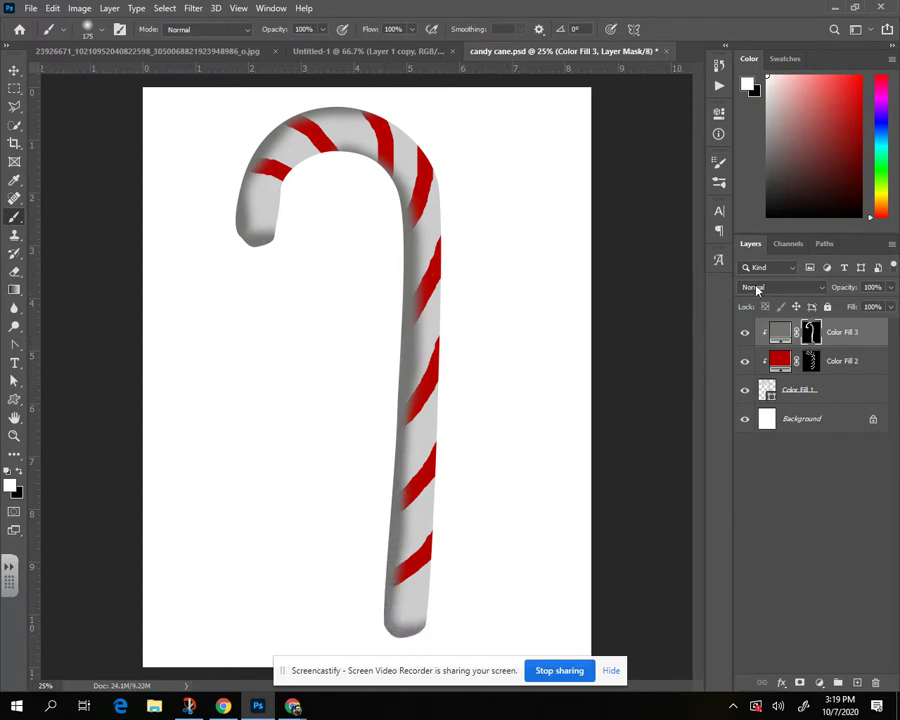
- Set Color Fill 3 to Multiply and add a white (ffffff) solid-colour fill layer
{"action": "left_click", "coordinate": [821, 290]}
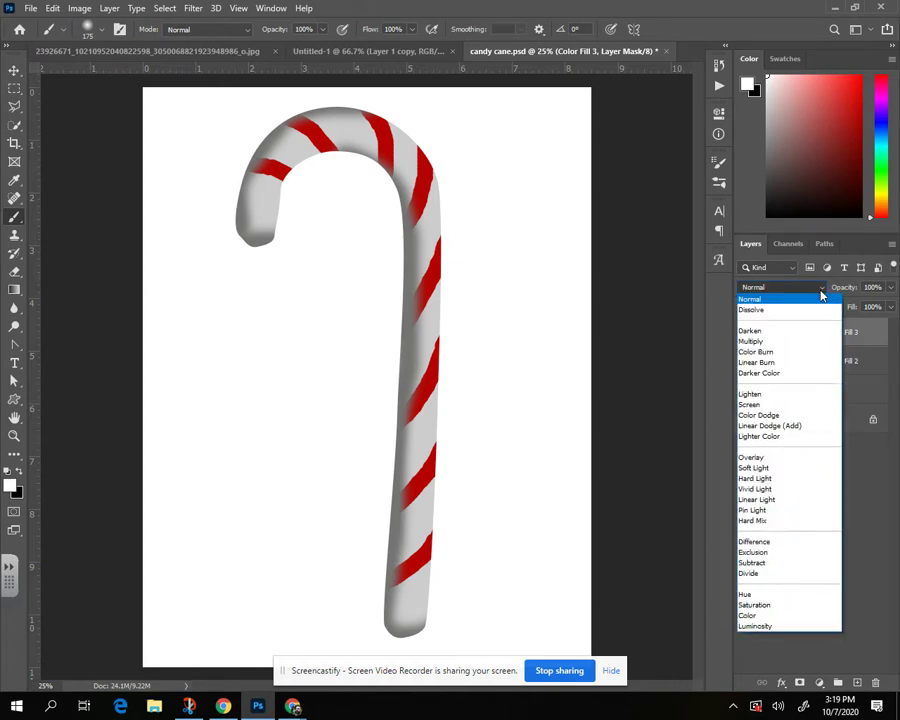
{"action": "left_click", "coordinate": [785, 343]}
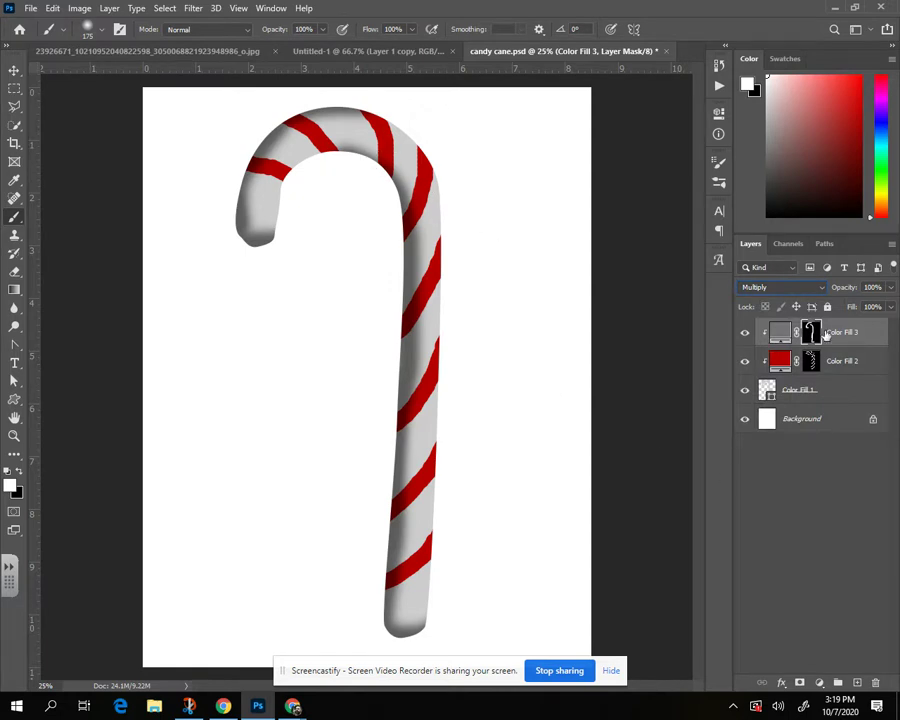
{"action": "left_click", "coordinate": [820, 682]}
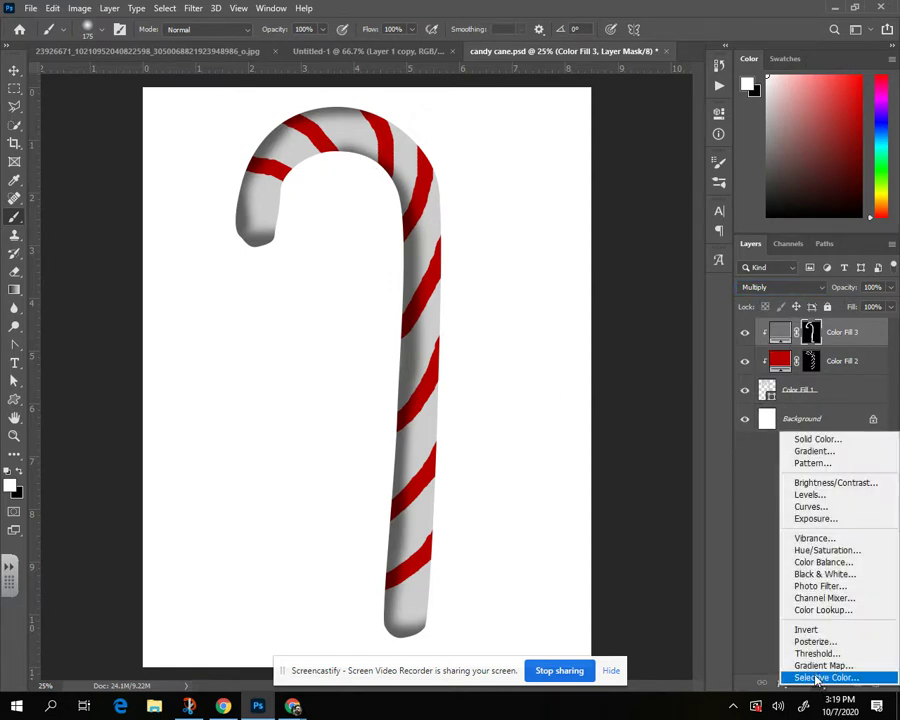
{"action": "left_click", "coordinate": [816, 440]}
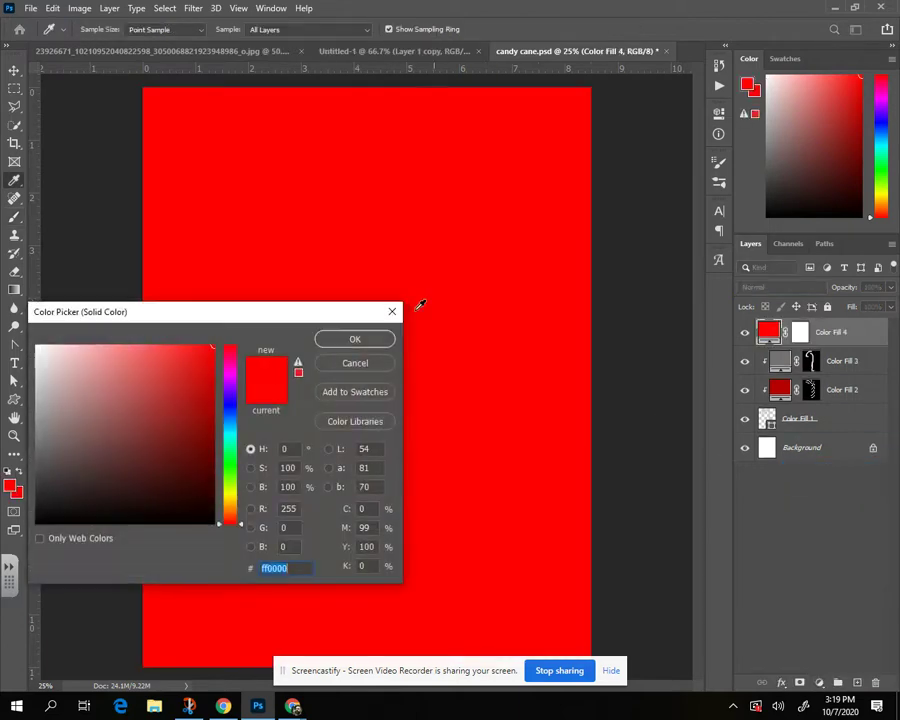
{"action": "type", "text": "ffffff"}
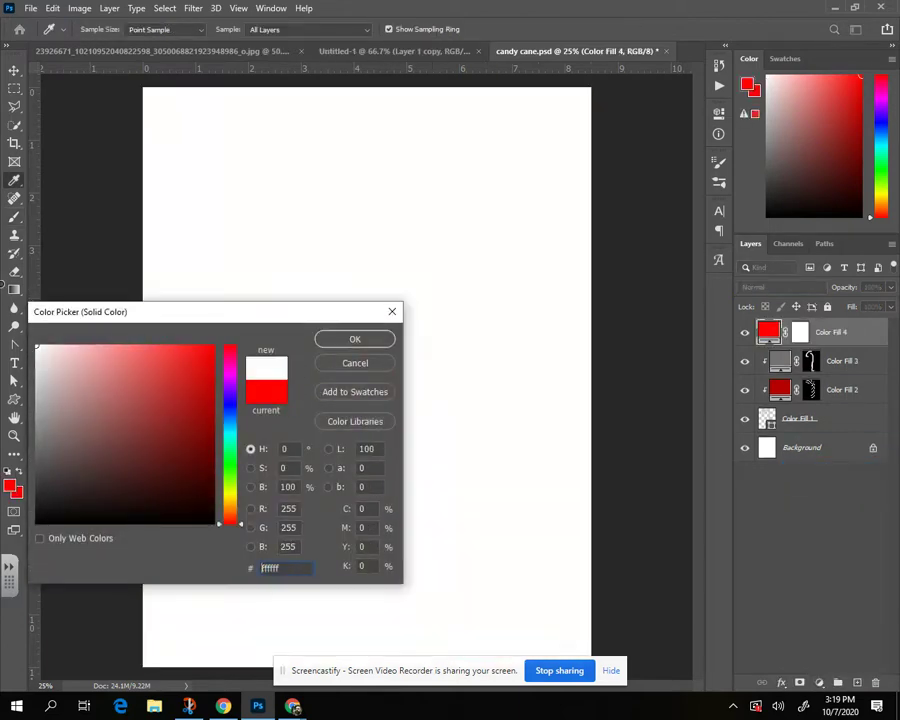
{"action": "left_click", "coordinate": [348, 339]}
- Clip the white fill layer to the cane and invert its mask to black
{"action": "left_click_drag", "start_coordinate": [831, 345], "coordinate": [836, 346]}
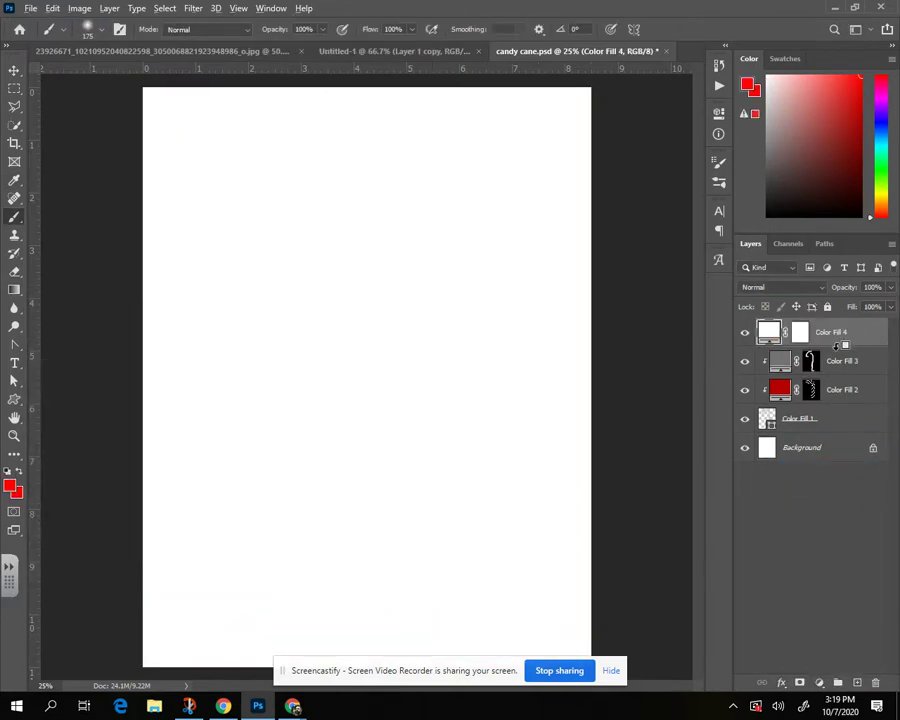
{"action": "left_click", "coordinate": [836, 346], "text": "alt"}
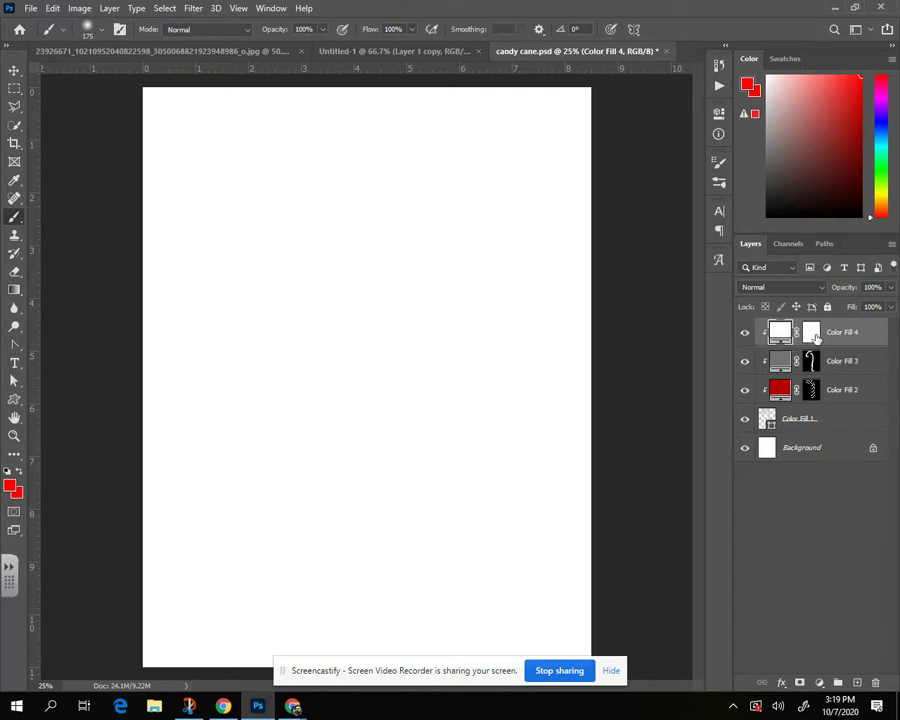
{"action": "double_click", "coordinate": [812, 333]}
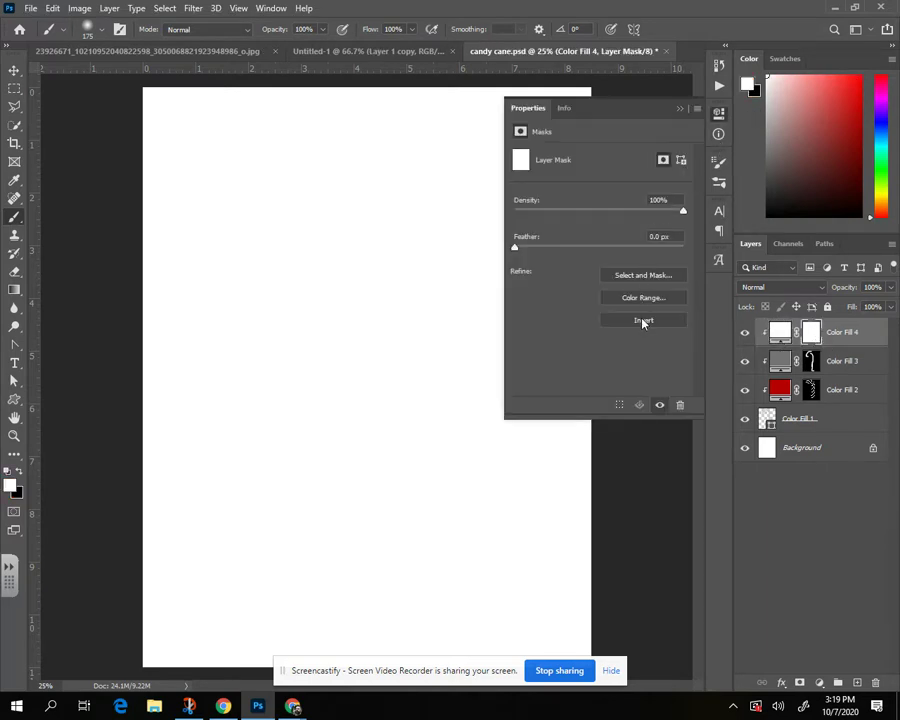
{"action": "left_click", "coordinate": [643, 321]}
{"action": "left_click", "coordinate": [678, 110]}
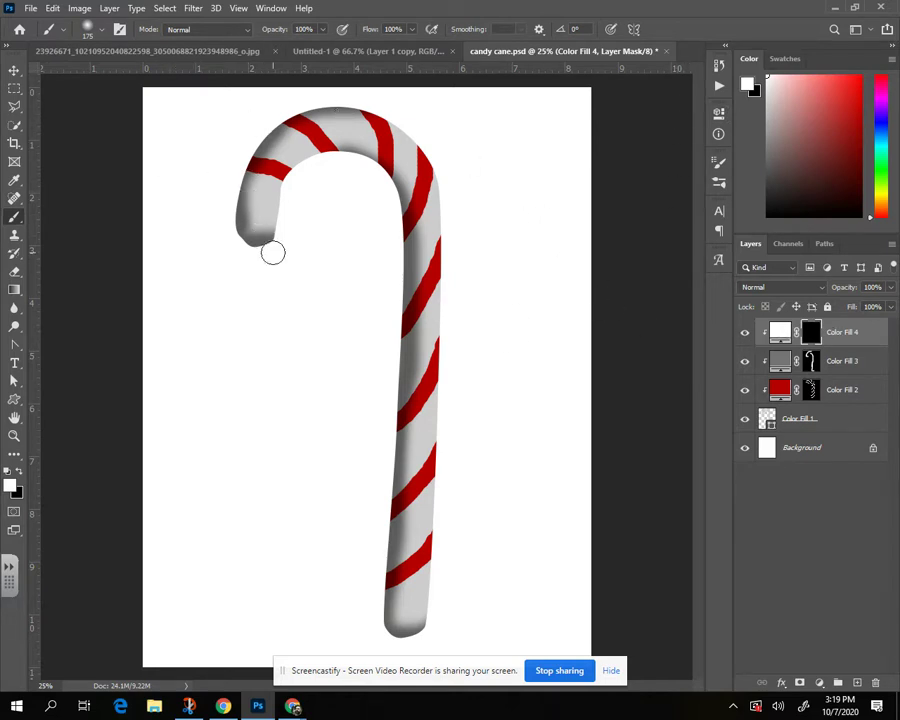
- Paint white highlights into Color Fill 4's mask along the shaft and hook, using a smaller brush for detail
{"action": "mouse_move", "coordinate": [270, 252]}
{"action": "left_mouse_down"}
{"action": "mouse_move", "coordinate": [248, 252]}
{"action": "mouse_move", "coordinate": [224, 228]}
{"action": "mouse_move", "coordinate": [239, 155]}
{"action": "mouse_move", "coordinate": [257, 129]}
{"action": "left_mouse_up"}
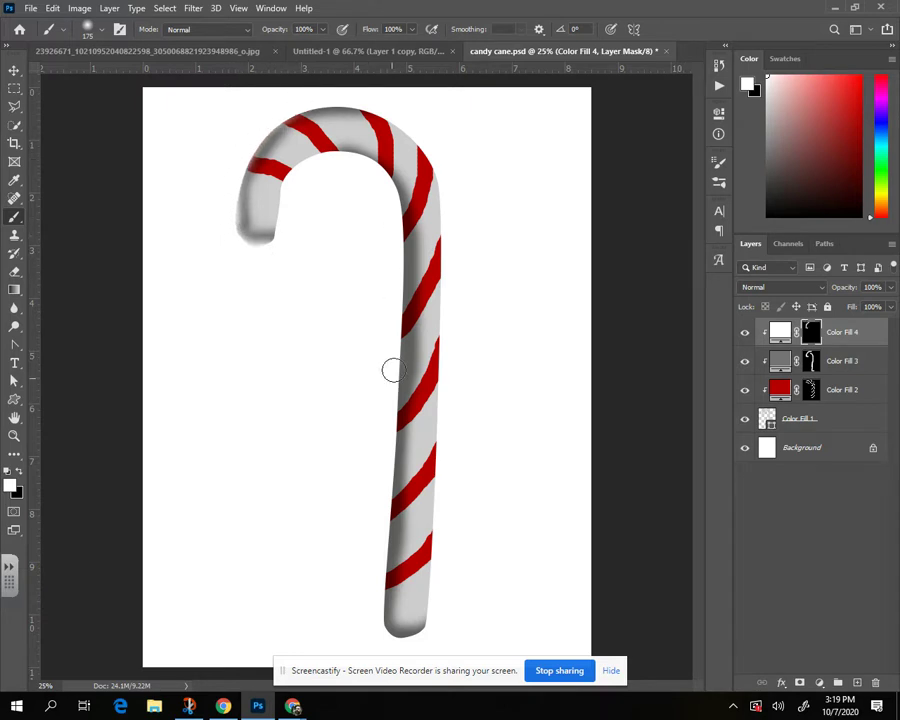
{"action": "mouse_move", "coordinate": [390, 293]}
{"action": "left_mouse_down"}
{"action": "mouse_move", "coordinate": [386, 490]}
{"action": "mouse_move", "coordinate": [372, 609]}
{"action": "mouse_move", "coordinate": [382, 633]}
{"action": "mouse_move", "coordinate": [402, 645]}
{"action": "mouse_move", "coordinate": [416, 599]}
{"action": "mouse_move", "coordinate": [404, 591]}
{"action": "left_mouse_up"}
{"action": "key", "text": "bracketleft"}
{"action": "key", "text": "bracketleft"}
{"action": "key", "text": "bracketleft"}
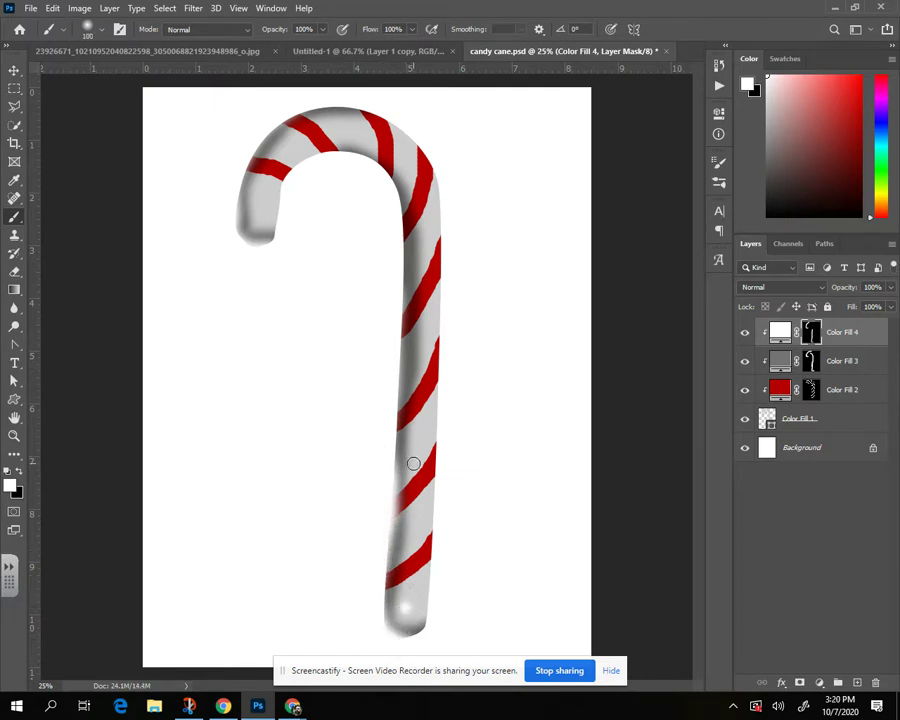
{"action": "left_click_drag", "start_coordinate": [413, 463], "coordinate": [410, 388]}
{"action": "mouse_move", "coordinate": [420, 339]}
{"action": "left_mouse_down"}
{"action": "mouse_move", "coordinate": [424, 200]}
{"action": "mouse_move", "coordinate": [414, 160]}
{"action": "mouse_move", "coordinate": [372, 137]}
{"action": "left_mouse_up"}
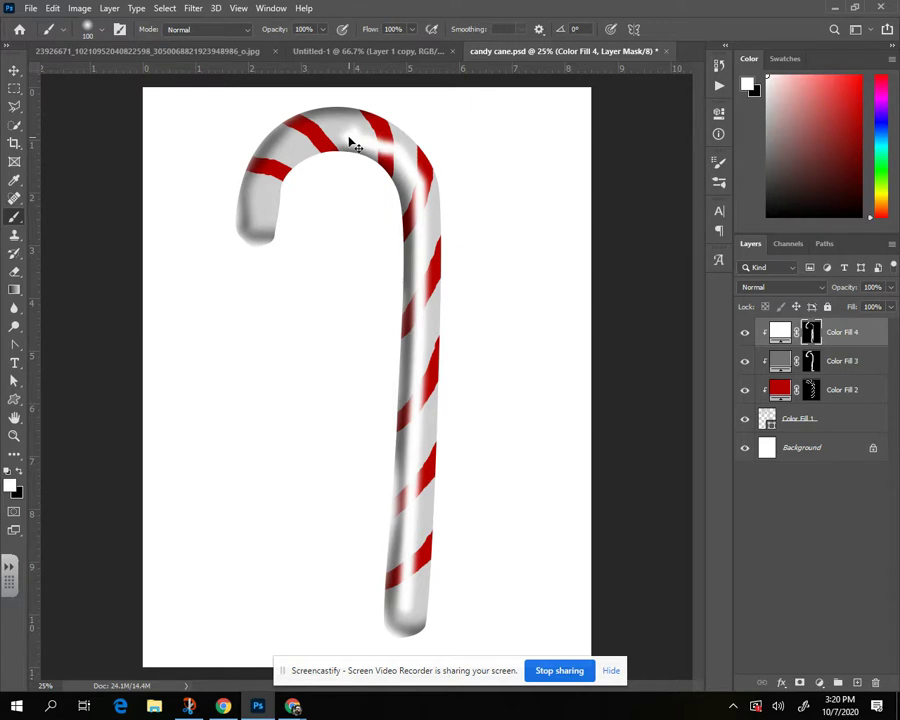
{"action": "mouse_move", "coordinate": [408, 148]}
{"action": "left_mouse_down"}
{"action": "mouse_move", "coordinate": [372, 133]}
{"action": "mouse_move", "coordinate": [327, 134]}
{"action": "mouse_move", "coordinate": [281, 151]}
{"action": "mouse_move", "coordinate": [257, 213]}
{"action": "left_mouse_up"}
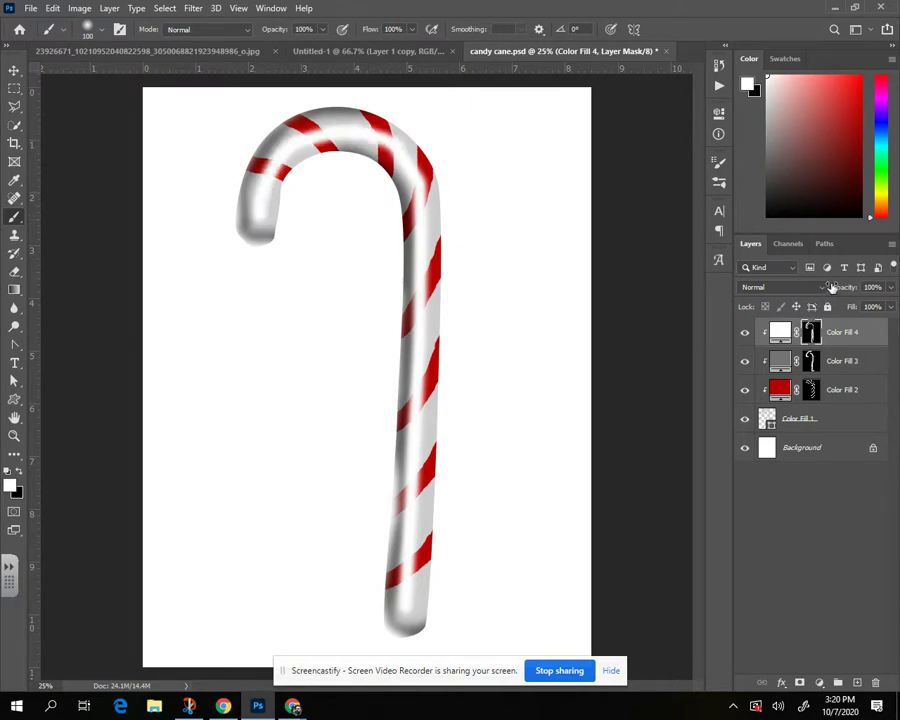
- Set Color Fill 4 to Overlay blending at 66% opacity
{"action": "left_click", "coordinate": [823, 291]}
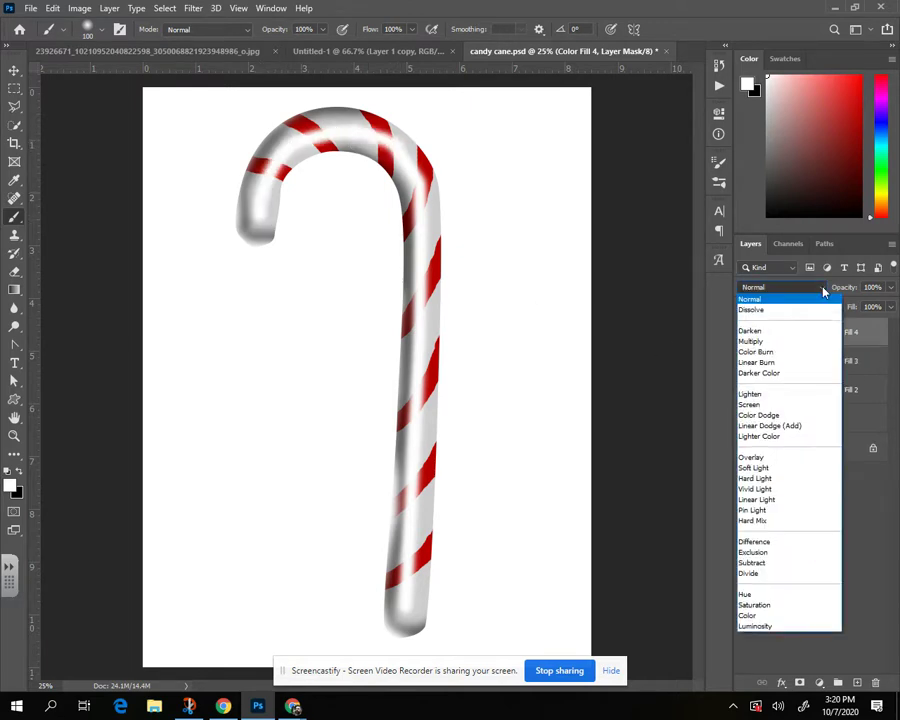
{"action": "left_click", "coordinate": [758, 456]}
{"action": "left_click", "coordinate": [891, 288]}
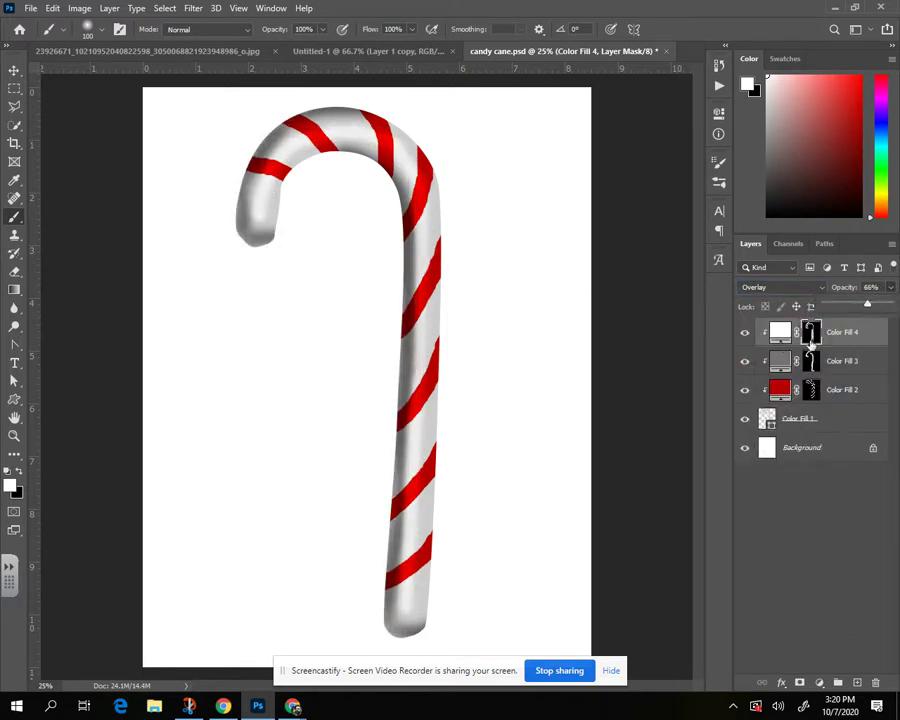
{"action": "left_click", "coordinate": [867, 340]}
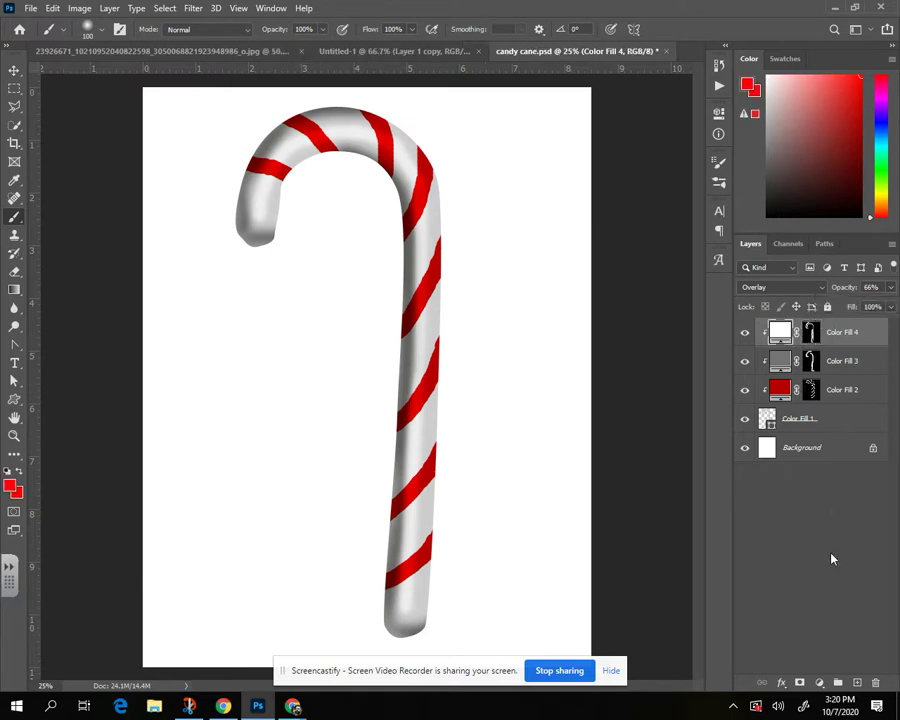
- Add a white (ffffff) fill layer, invert its mask to black and clip it to the cane
{"action": "left_click", "coordinate": [816, 684]}
{"action": "left_click", "coordinate": [818, 437]}
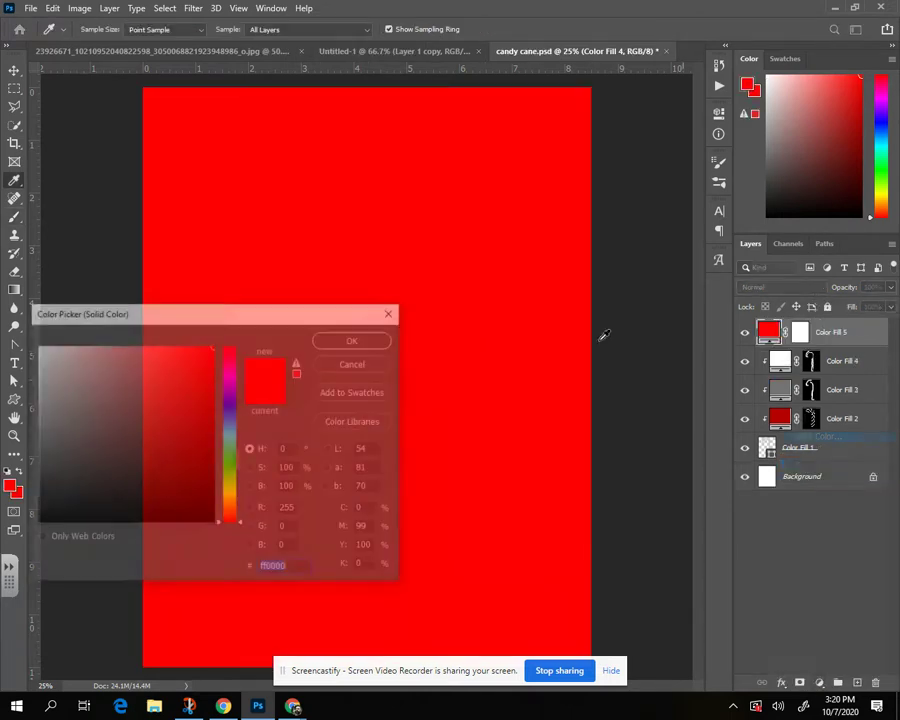
{"action": "type", "text": "ffffff"}
{"action": "left_click", "coordinate": [332, 342]}
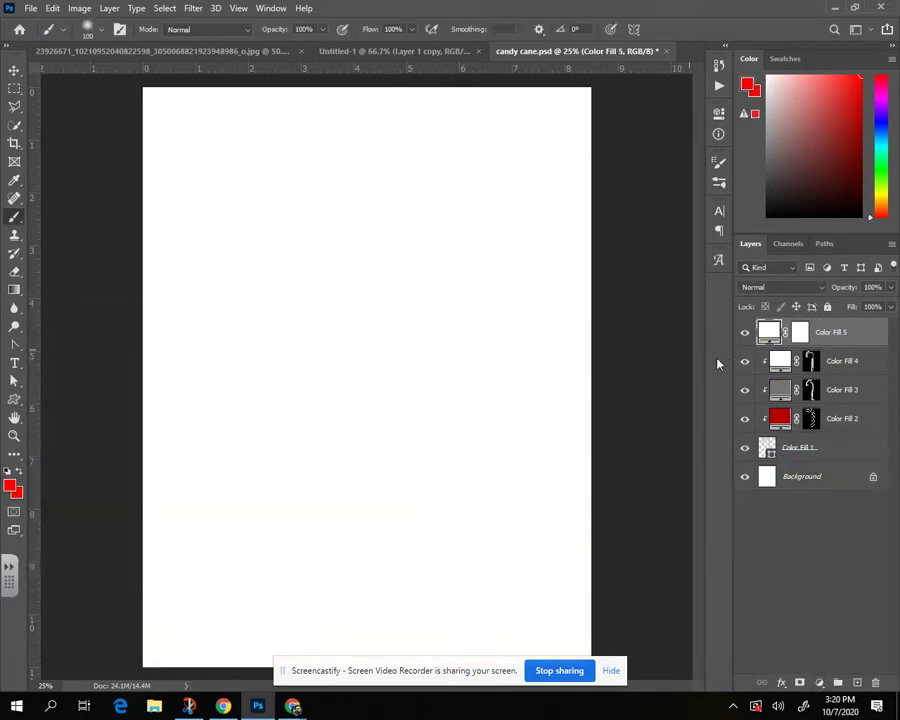
{"action": "double_click", "coordinate": [800, 332]}
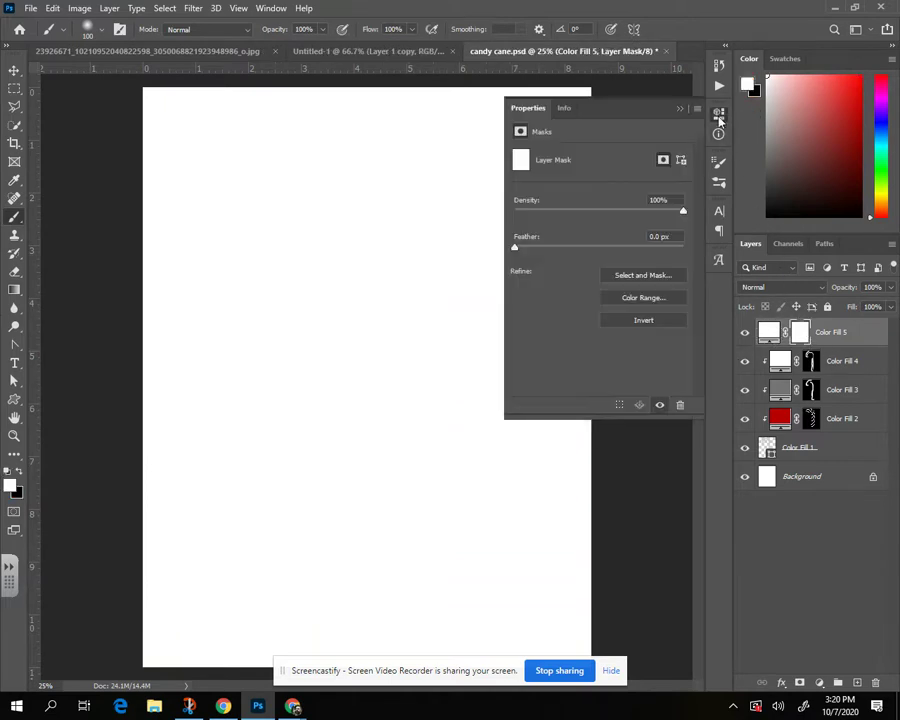
{"action": "left_click", "coordinate": [645, 320]}
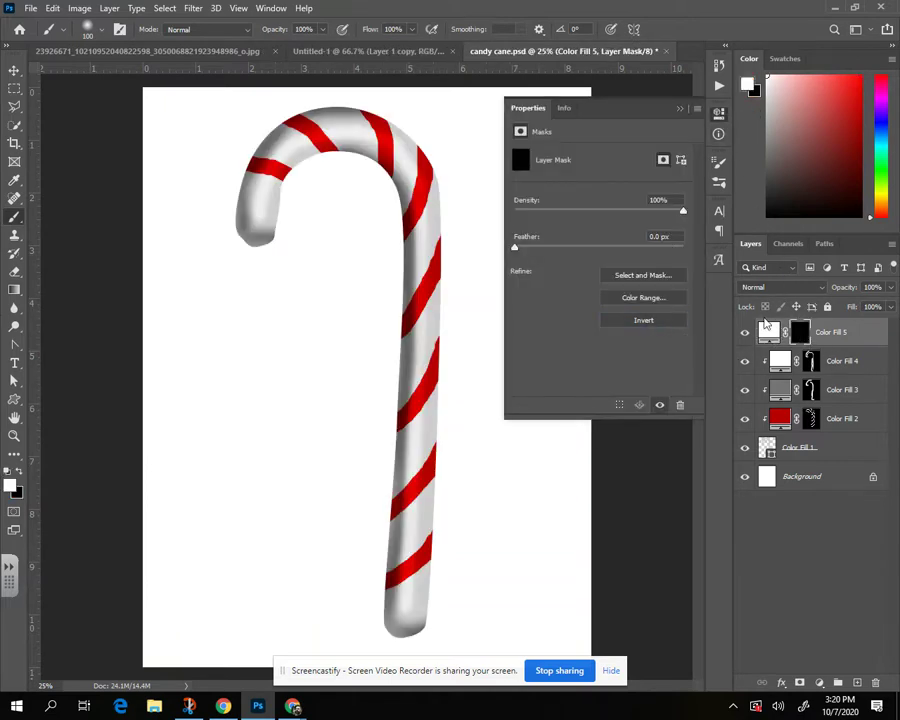
{"action": "left_click", "coordinate": [838, 346], "text": "alt"}
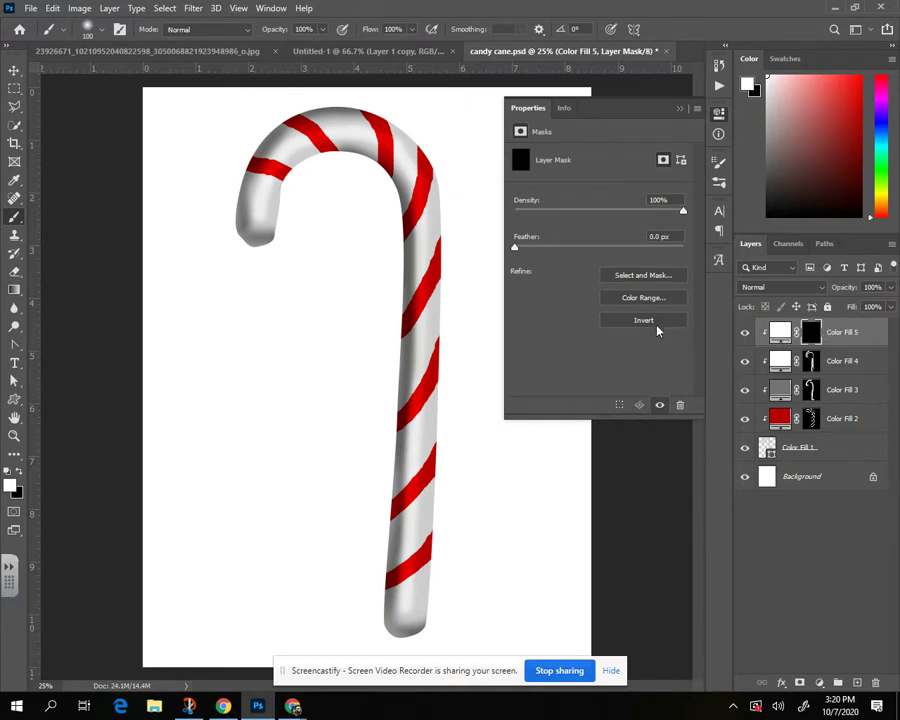
{"action": "left_click", "coordinate": [681, 110]}
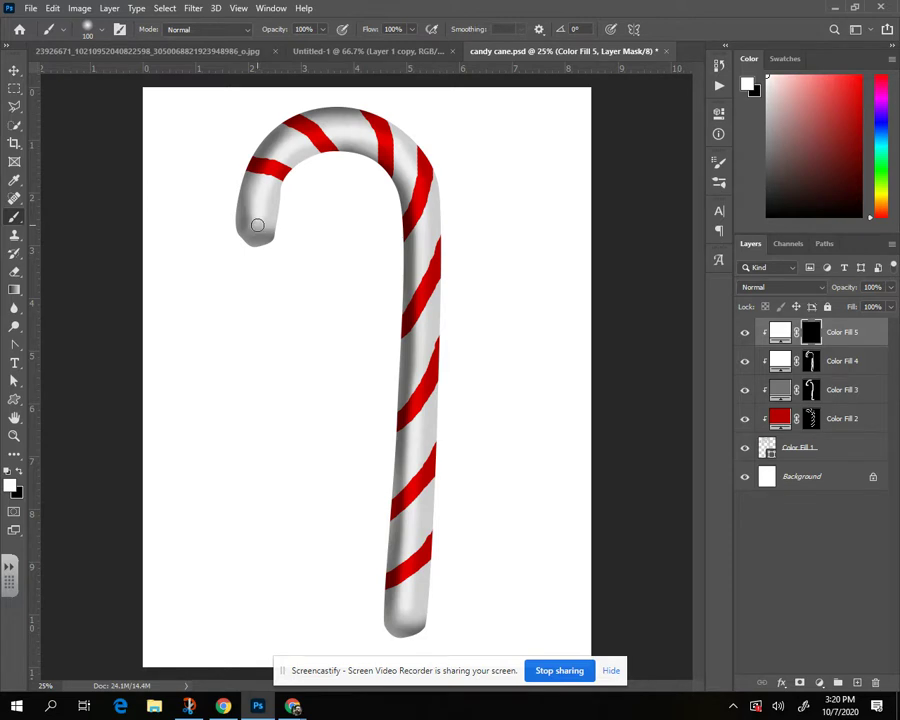
- Paint glossy white glints on Color Fill 5's mask along the top curve and lower shaft at 83% opacity
{"action": "mouse_move", "coordinate": [315, 133]}
{"action": "left_mouse_down"}
{"action": "mouse_move", "coordinate": [402, 151]}
{"action": "mouse_move", "coordinate": [422, 227]}
{"action": "left_mouse_up"}
{"action": "left_click_drag", "start_coordinate": [430, 357], "coordinate": [412, 584]}
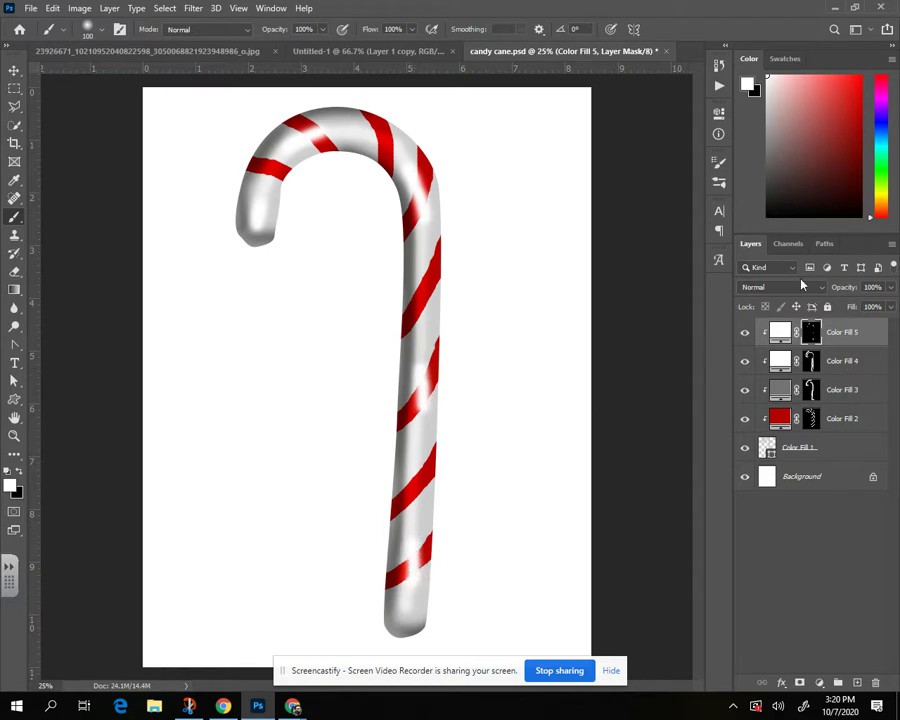
{"action": "left_click", "coordinate": [891, 288]}
{"action": "left_click_drag", "start_coordinate": [880, 307], "coordinate": [878, 307]}
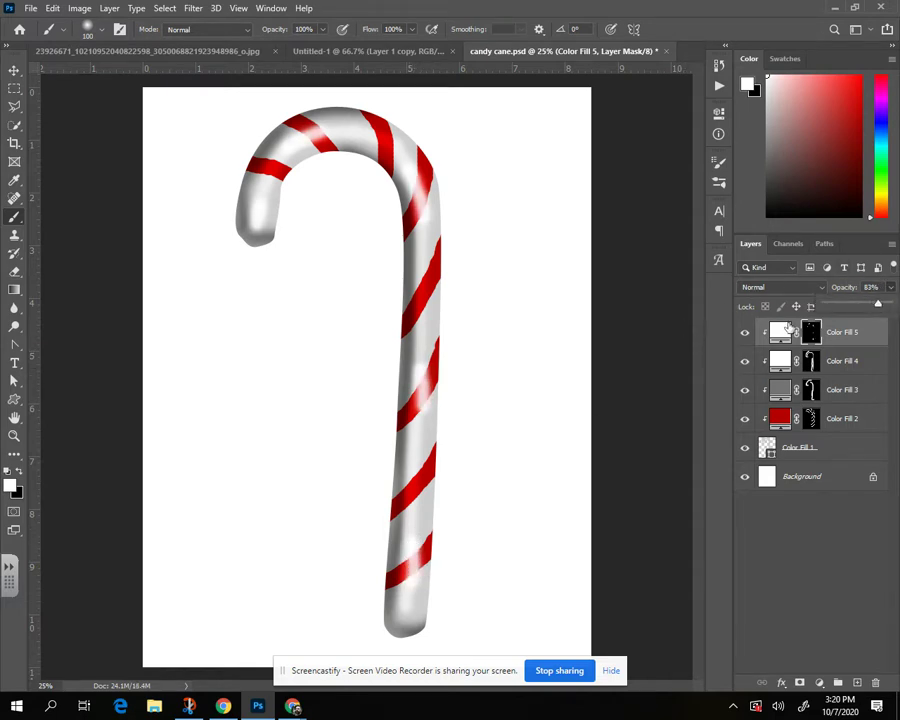
{"action": "left_click", "coordinate": [798, 455]}
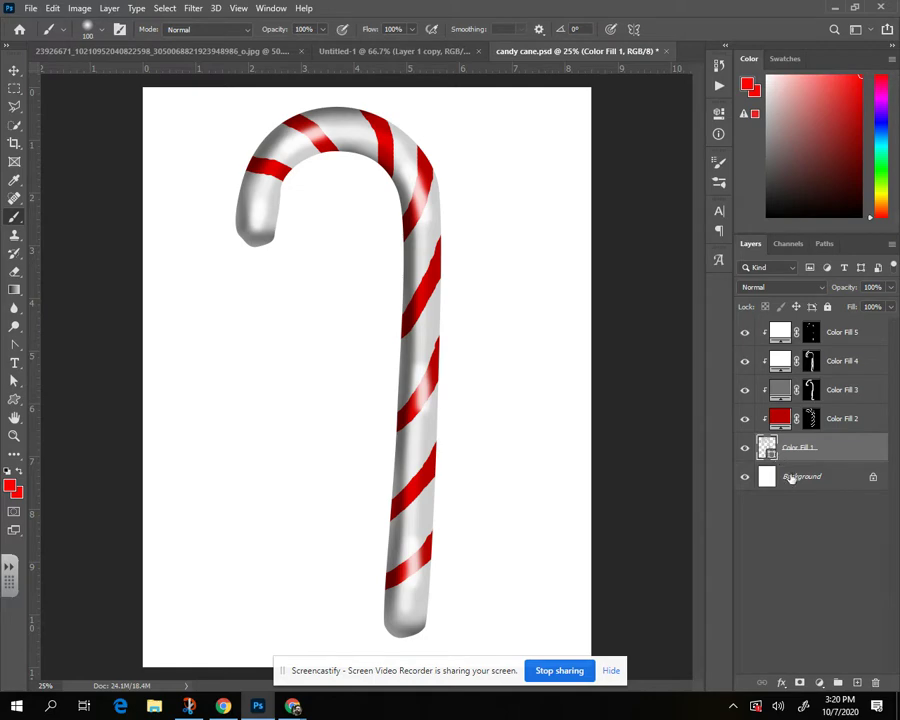
- Add a Drop Shadow to Color Fill 1 with angle 67°, distance 23 px, spread 26% and size 51 px
{"action": "left_click", "coordinate": [781, 682]}
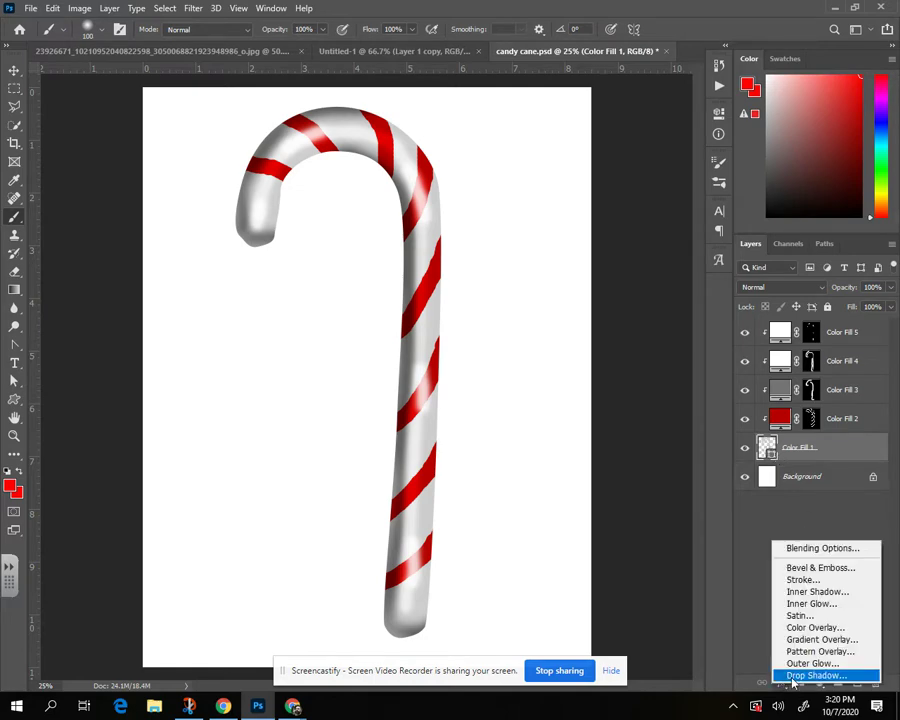
{"action": "left_click", "coordinate": [803, 672]}
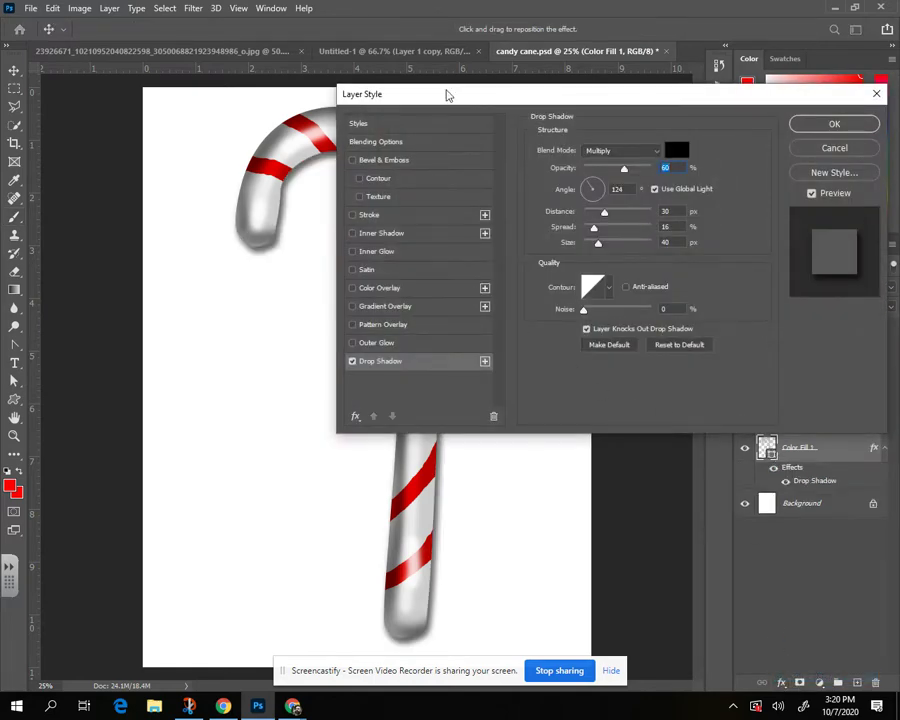
{"action": "left_click_drag", "start_coordinate": [446, 92], "coordinate": [480, 90]}
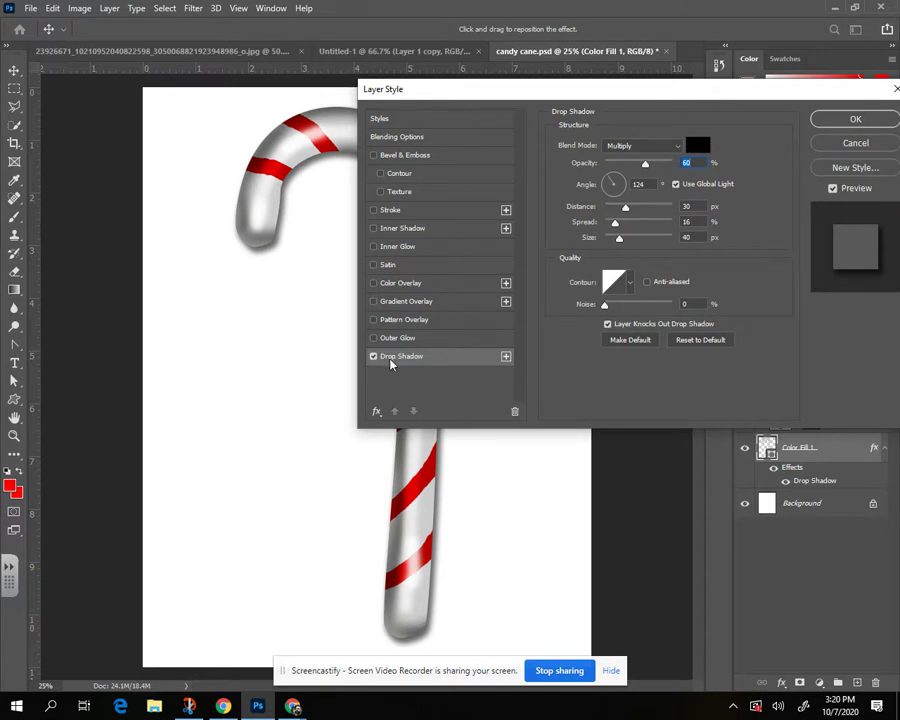
{"action": "left_click", "coordinate": [616, 176]}
{"action": "mouse_move", "coordinate": [617, 221]}
{"action": "left_mouse_down"}
{"action": "mouse_move", "coordinate": [630, 243]}
{"action": "mouse_move", "coordinate": [621, 238]}
{"action": "mouse_move", "coordinate": [622, 210]}
{"action": "left_mouse_up"}
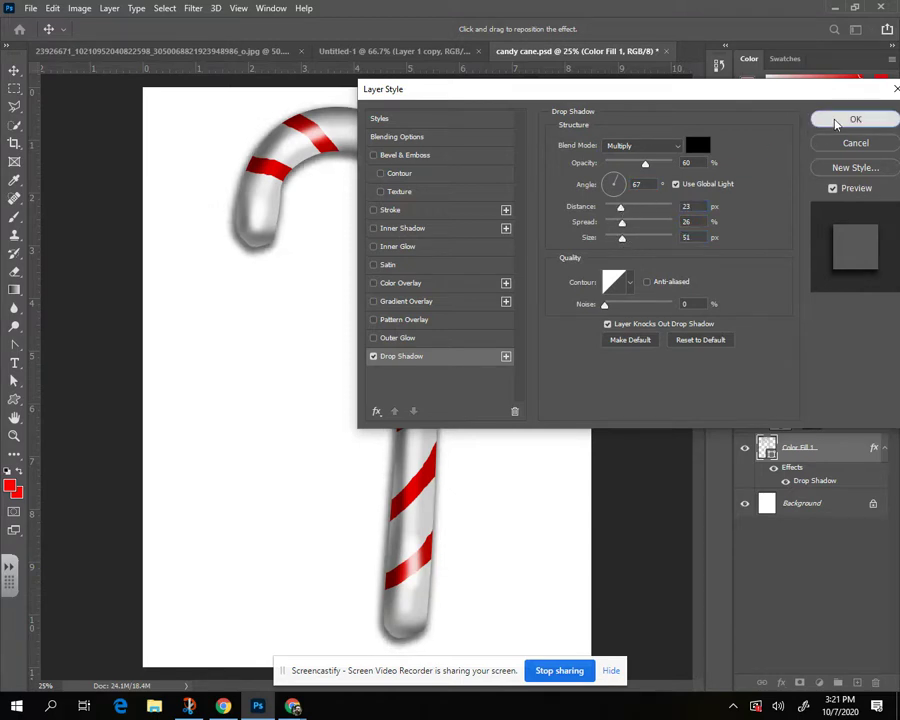
{"action": "left_click", "coordinate": [852, 119]}
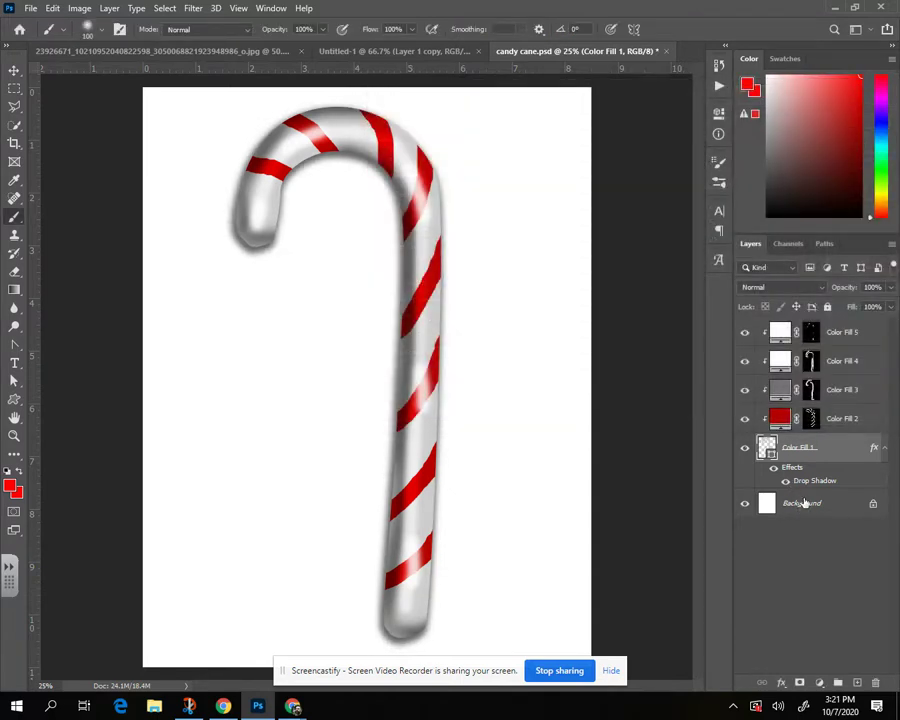
- Add a blue (0006ff) solid-colour fill layer directly above the Background layer
{"action": "left_click", "coordinate": [806, 505]}
{"action": "left_click", "coordinate": [819, 683]}
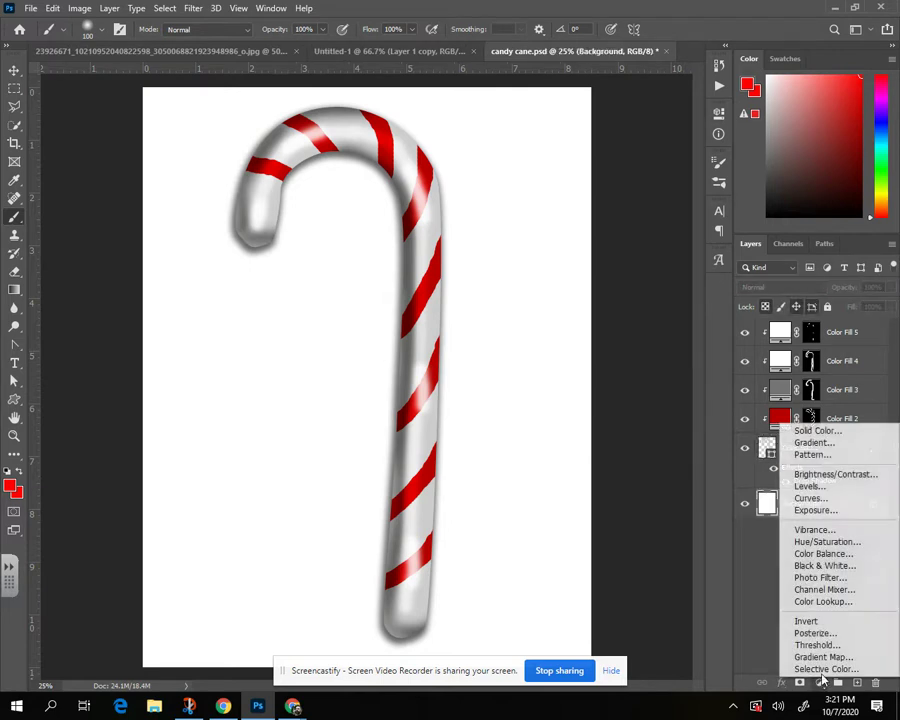
{"action": "left_click", "coordinate": [812, 430]}
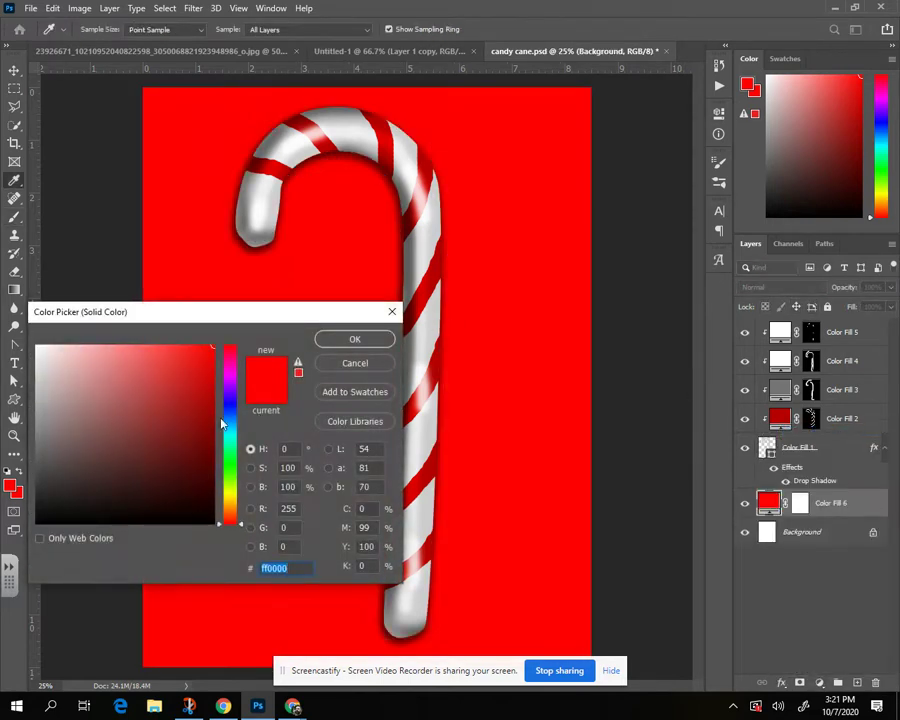
{"action": "left_click", "coordinate": [238, 410]}
{"action": "left_click", "coordinate": [354, 339]}
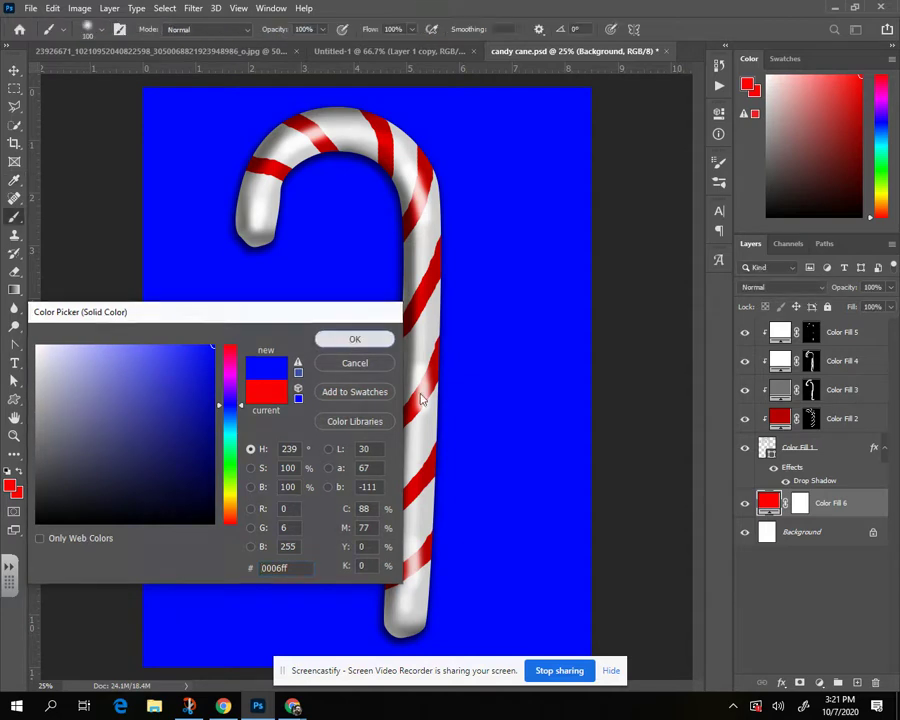